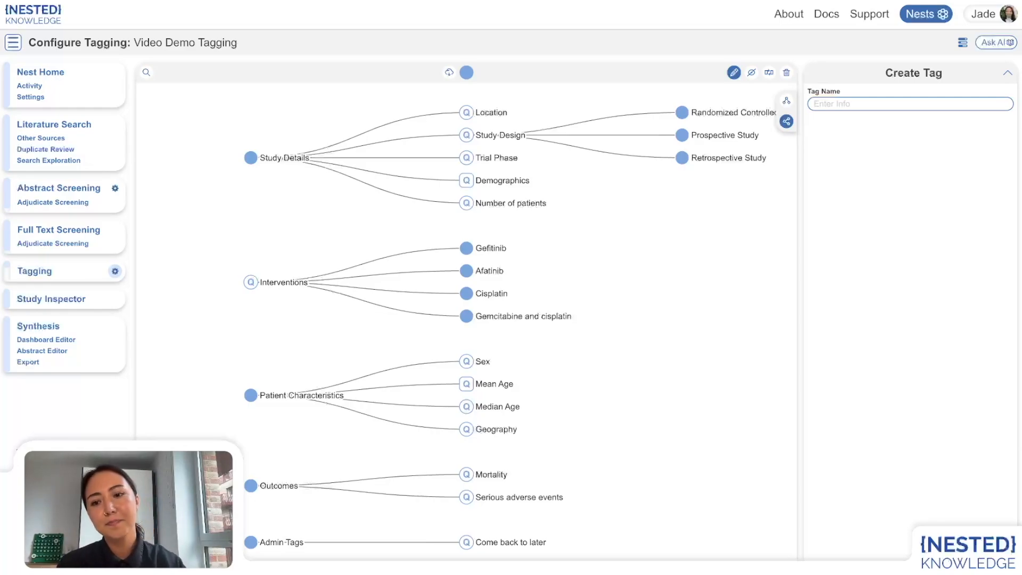
- Open the nest's settings and review the access, allocation and screening options down the page
left_click(53, 99)
scroll(622, 341, "down", 15)
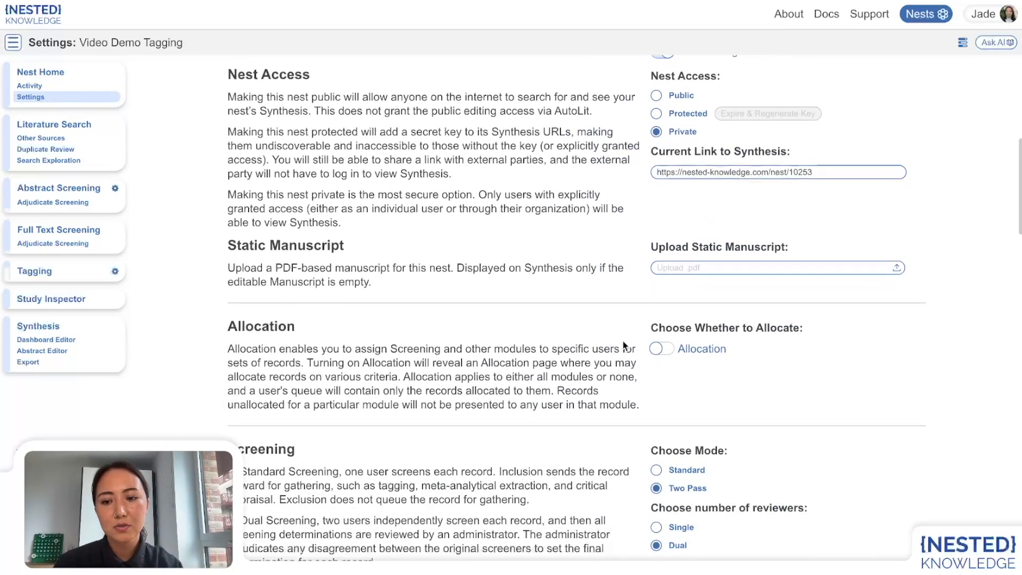
scroll(623, 341, "down", 8)
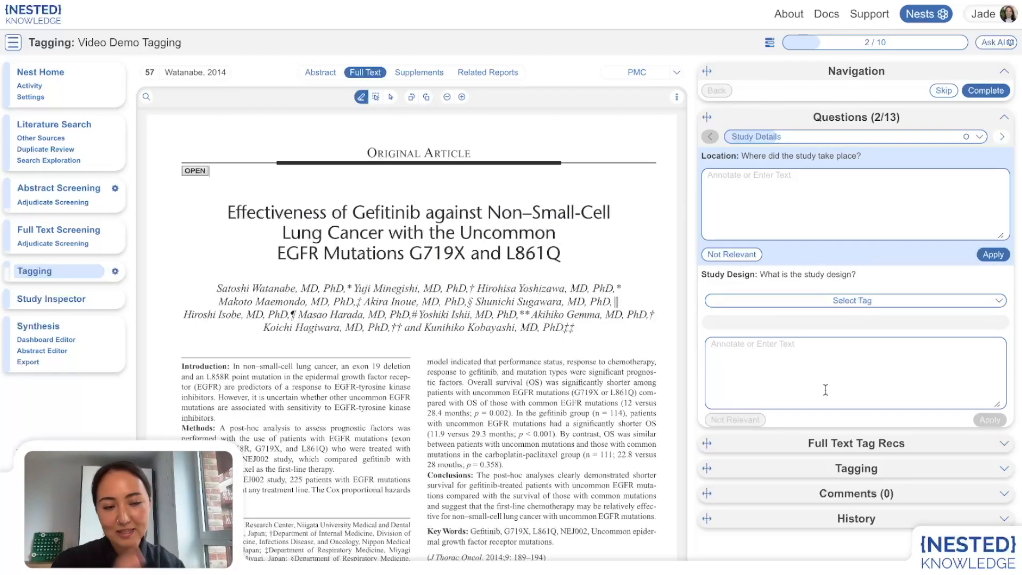
- Open manual tagging for the study, browse the available tags and choose the Location tag
left_click(855, 469)
left_click(820, 242)
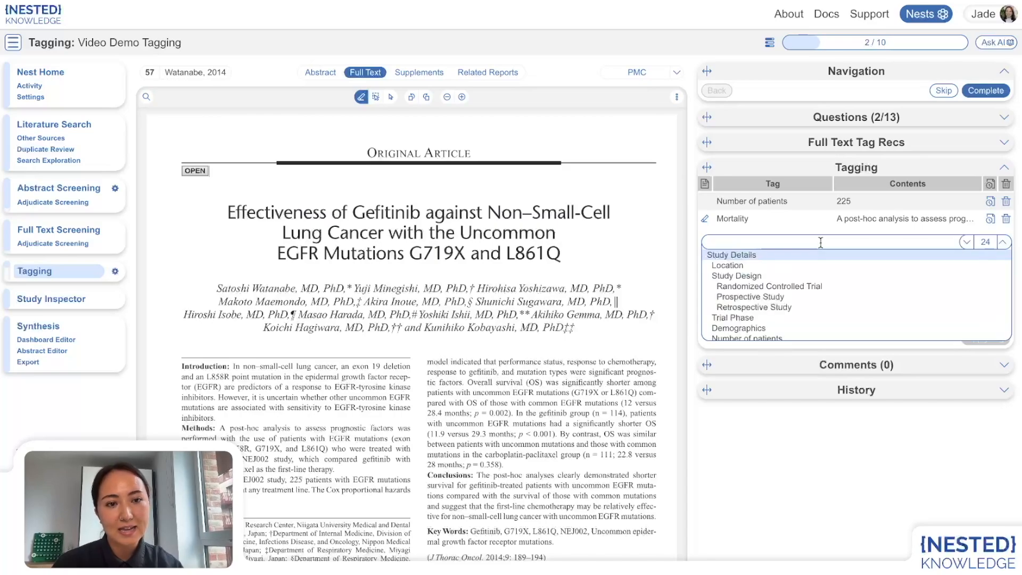
scroll(786, 292, "down", 5)
scroll(786, 292, "up", 5)
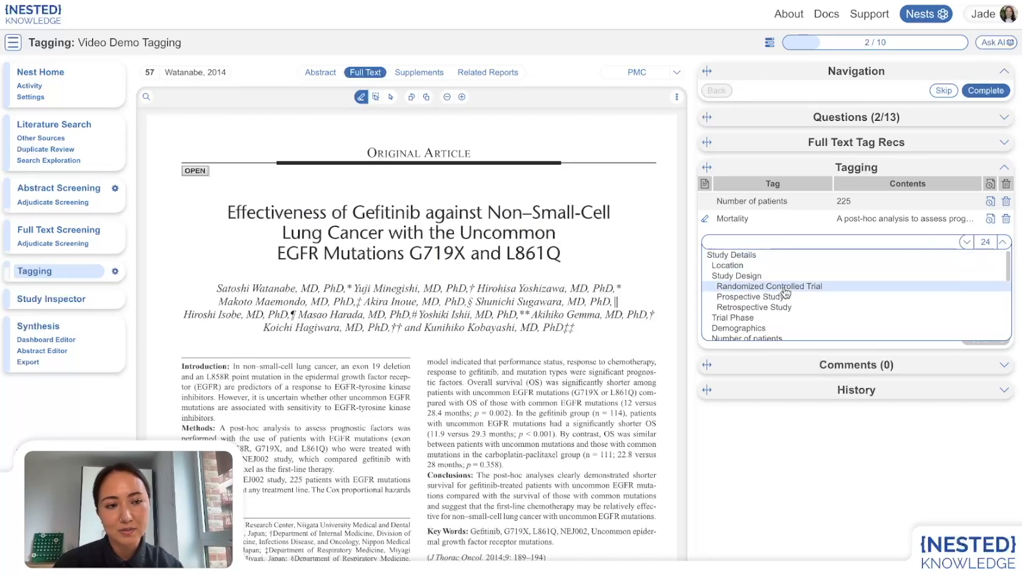
left_click(780, 266)
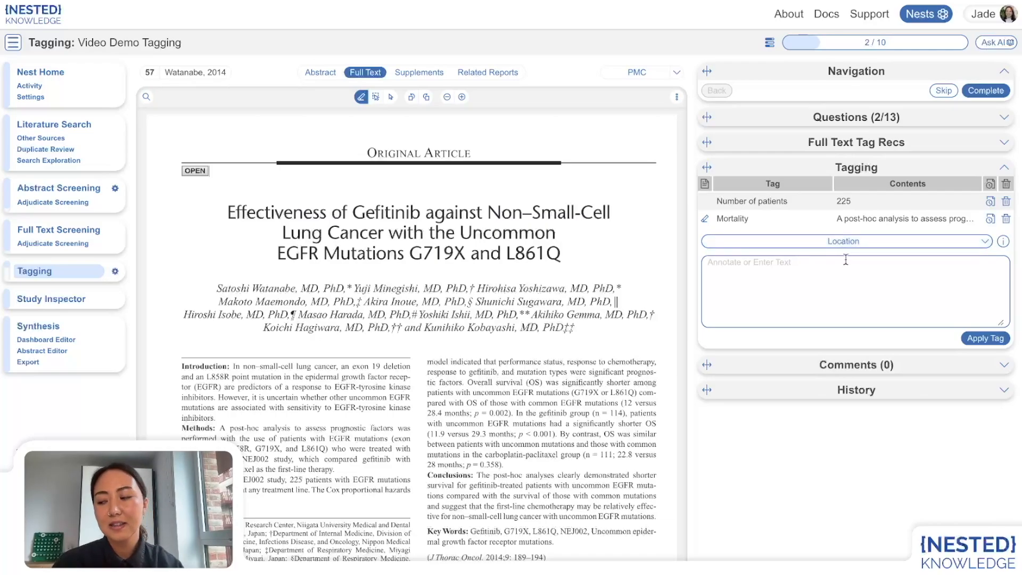
- Open the tagging configuration, and examine the Location and Study Design columns of Example Table in Google Sheets
left_click(115, 271)
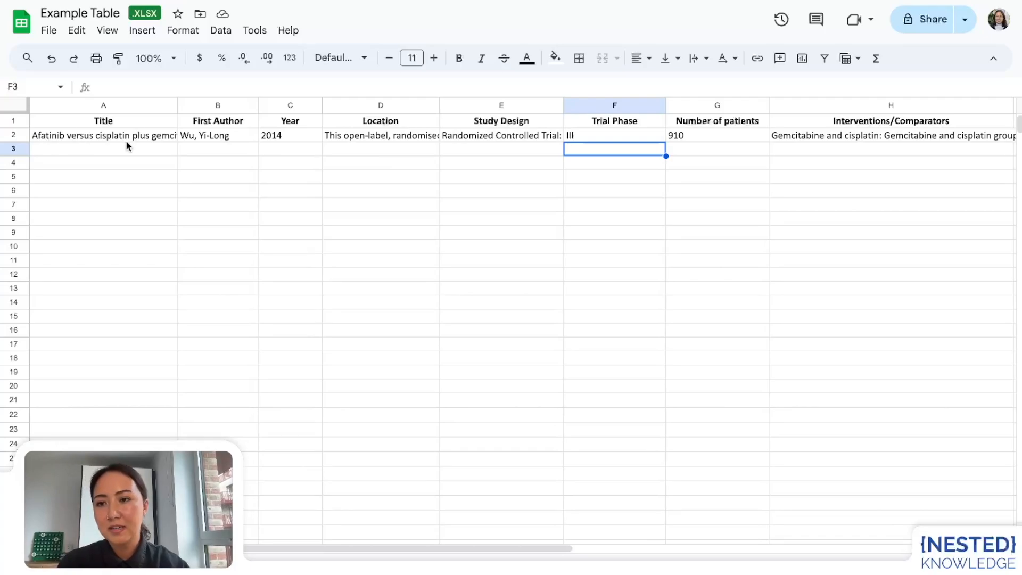
left_click(377, 122)
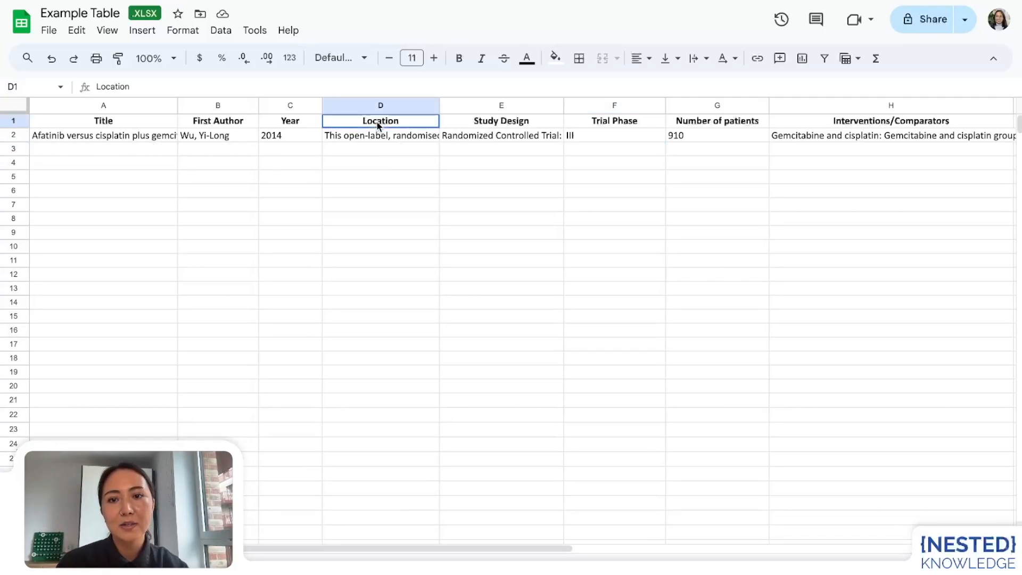
left_click(484, 125)
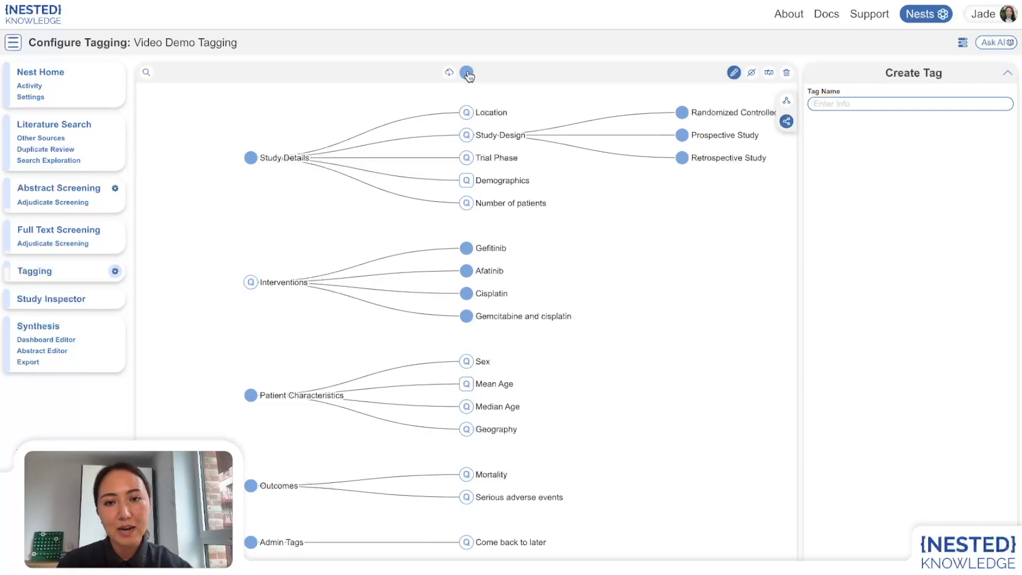
- In the tagging hierarchy, create three top-level tags named Example Tag, Example Tag #2 and Example Tag #3
left_click_drag(467, 74, 250, 219)
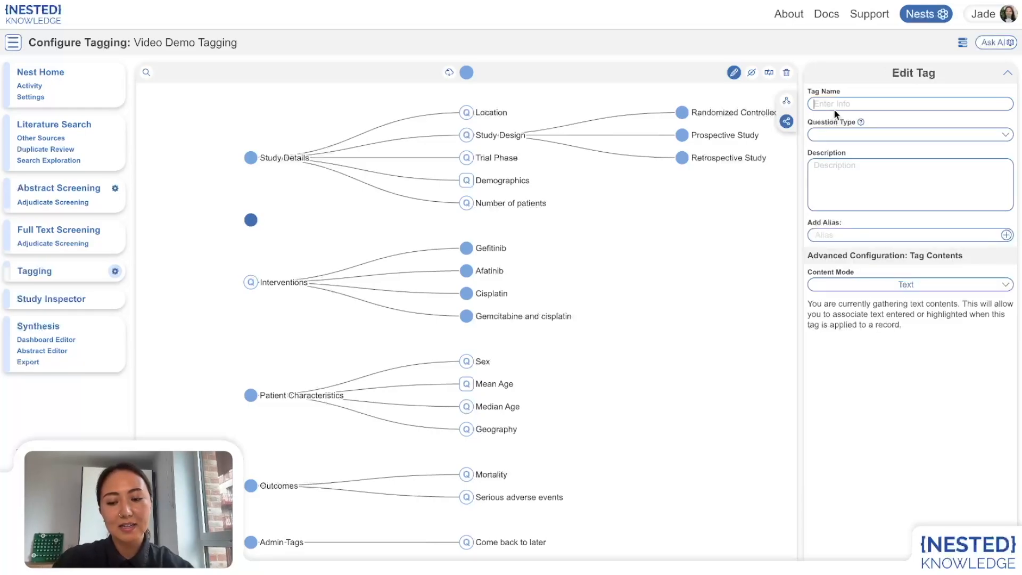
type("Example Tag")
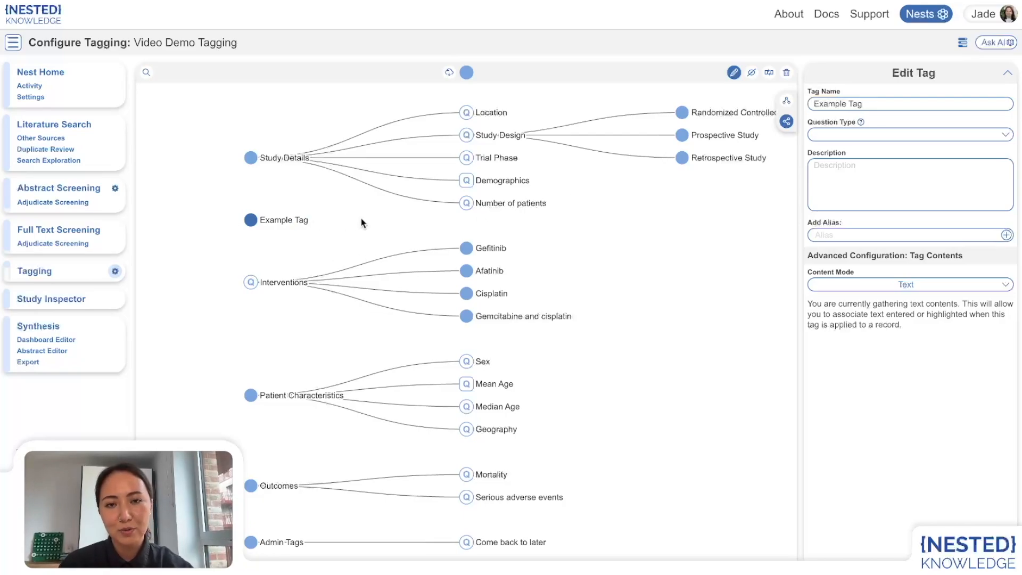
left_click(467, 73)
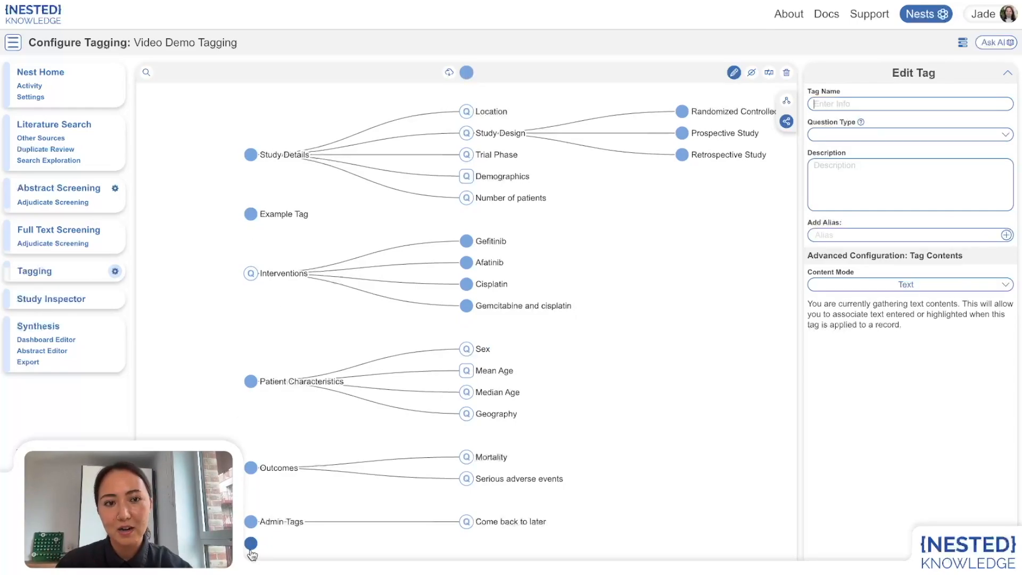
type("Example Tag #2")
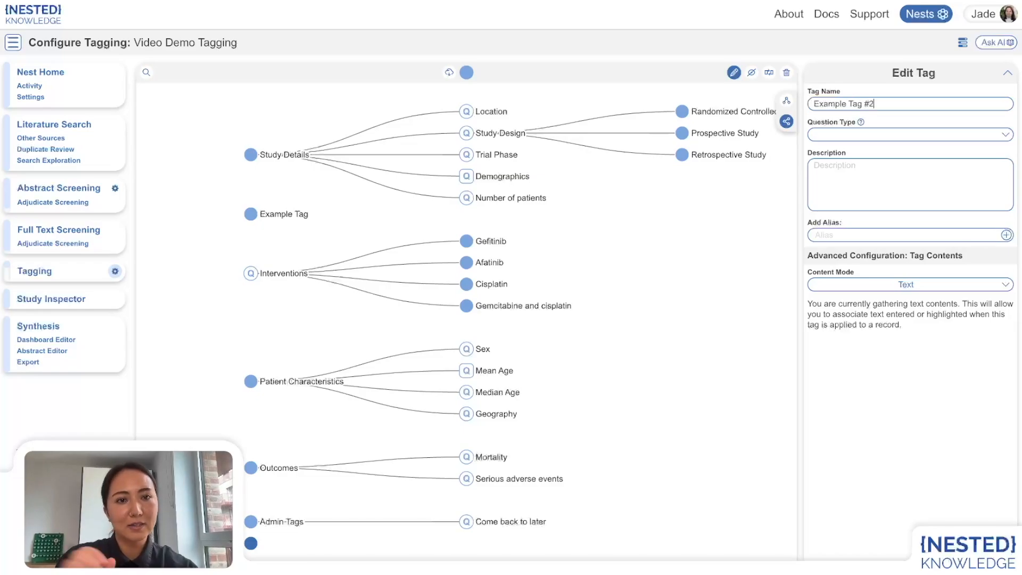
left_click(251, 547)
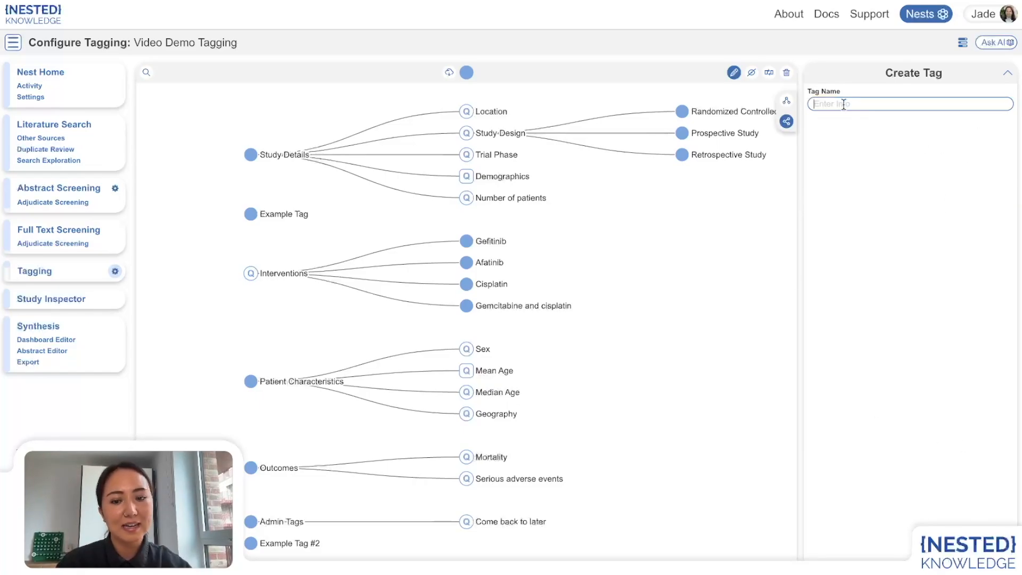
type("Example Tag #3")
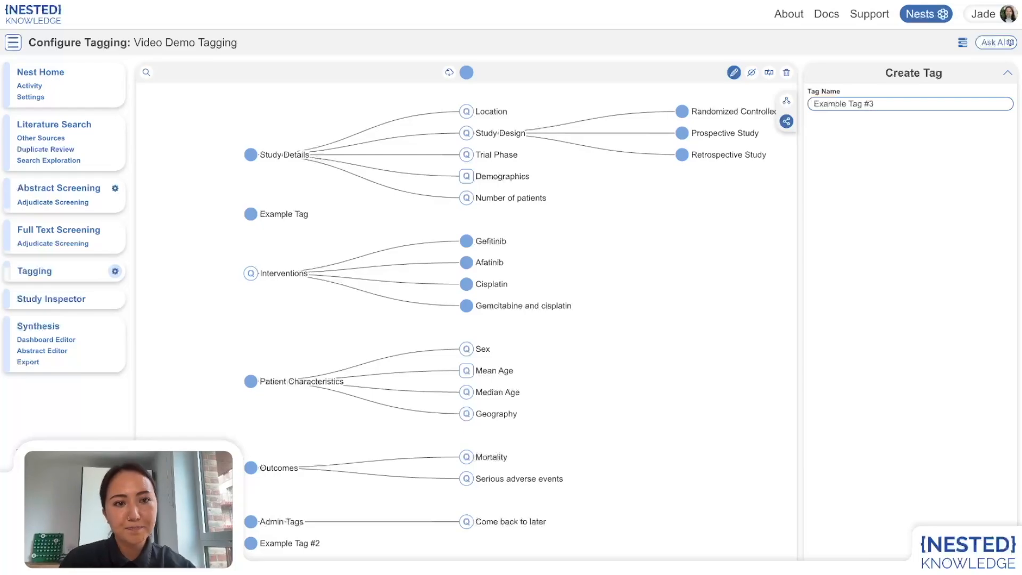
key("Return")
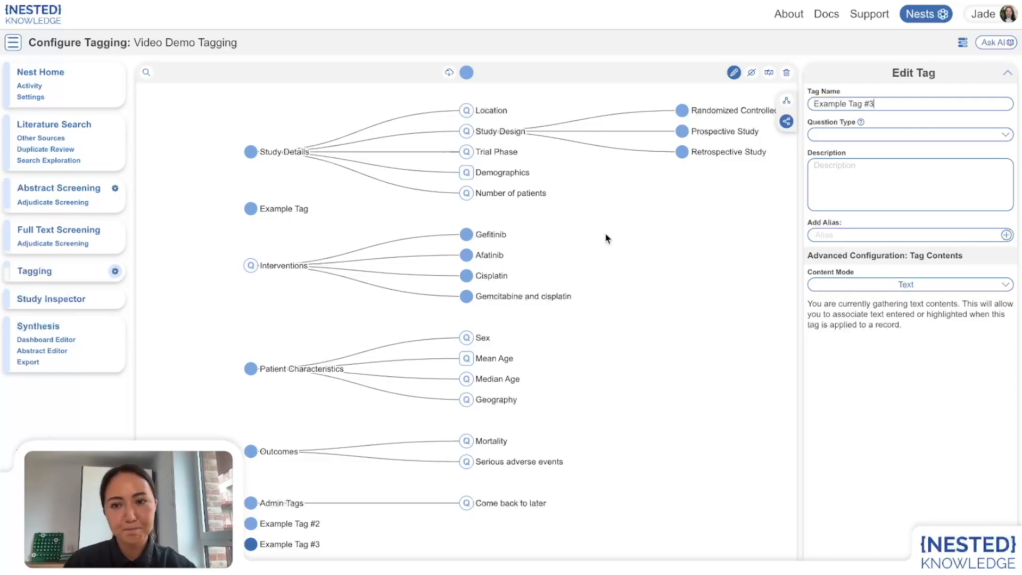
- Rename the top-level tag Example Tag as Study Design
left_click(250, 210)
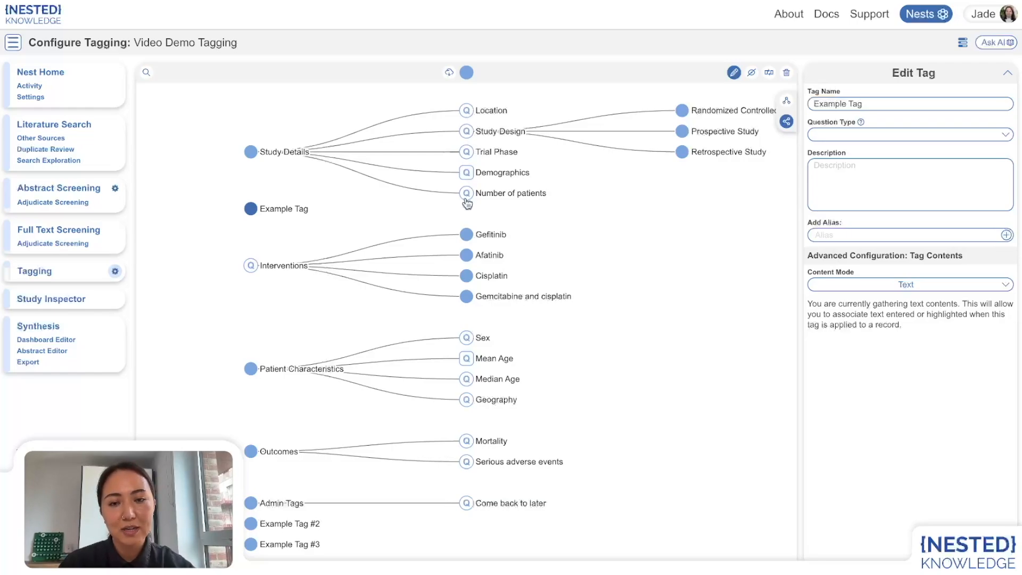
triple_click(886, 101)
type("Study Design")
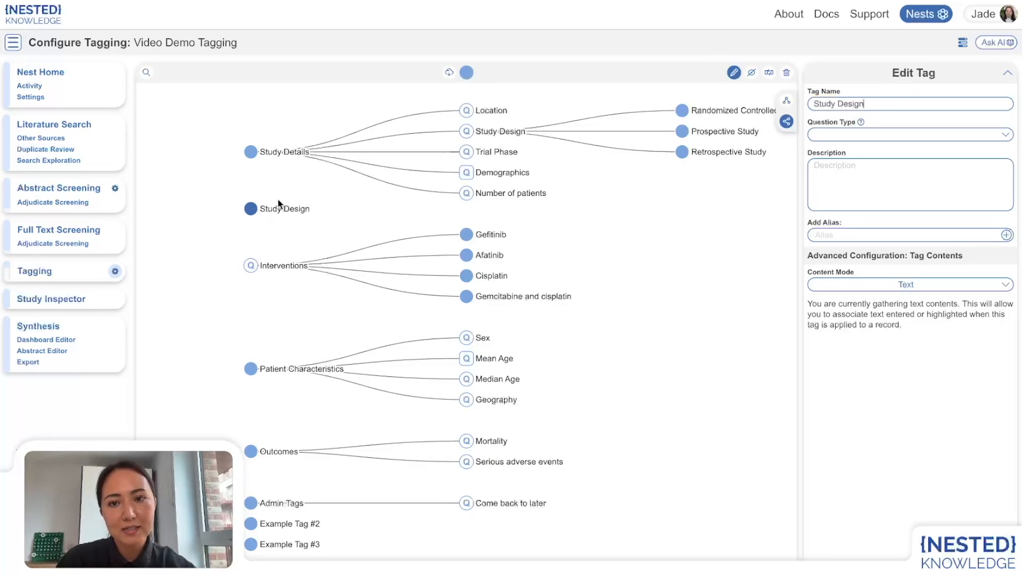
- Add a Location child tag under the top-level Study Design tag, with Single Apply question type and the question "What is the study location?"
left_click_drag(471, 73, 280, 215)
left_click(466, 222)
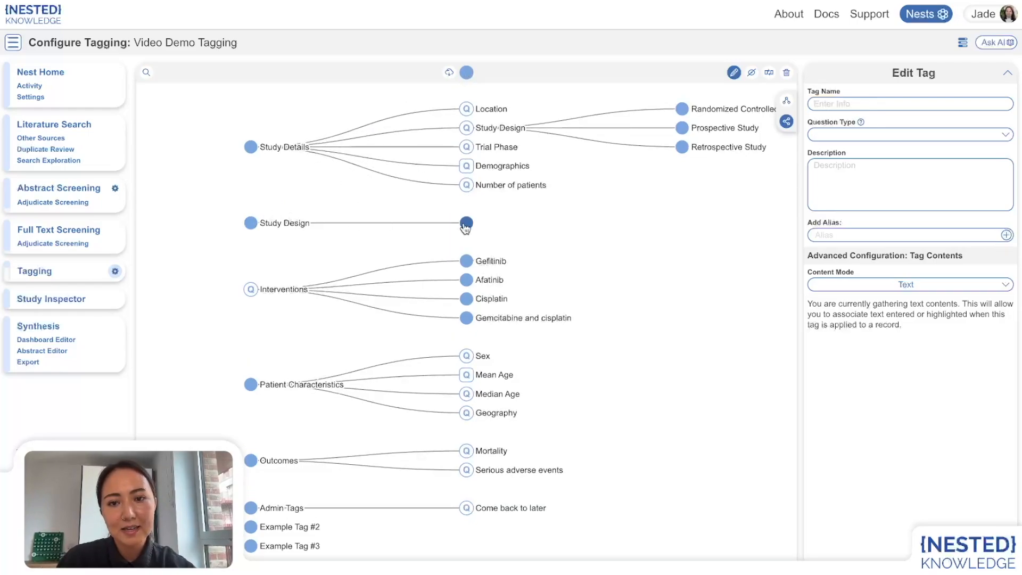
type("Location")
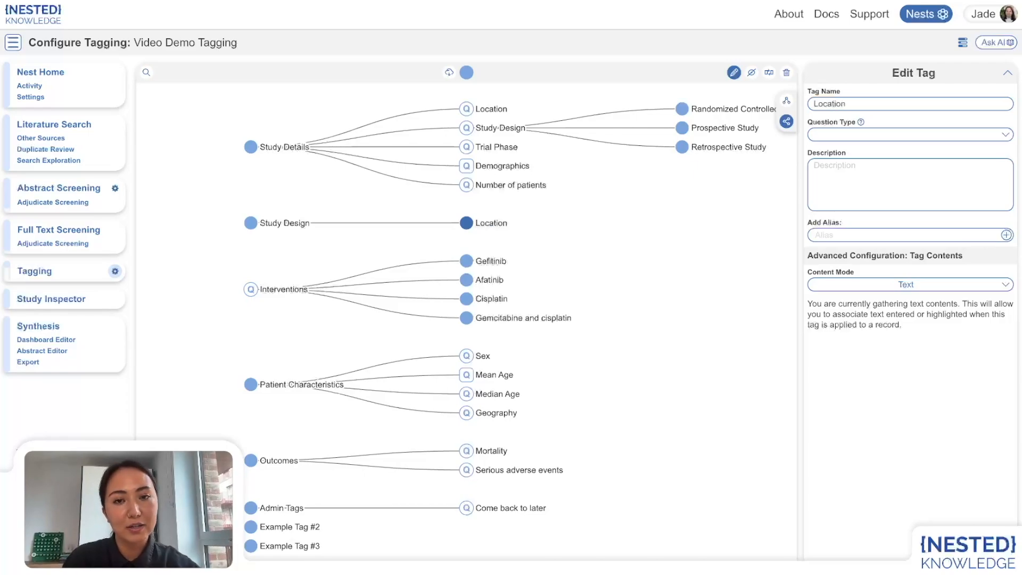
left_click(932, 137)
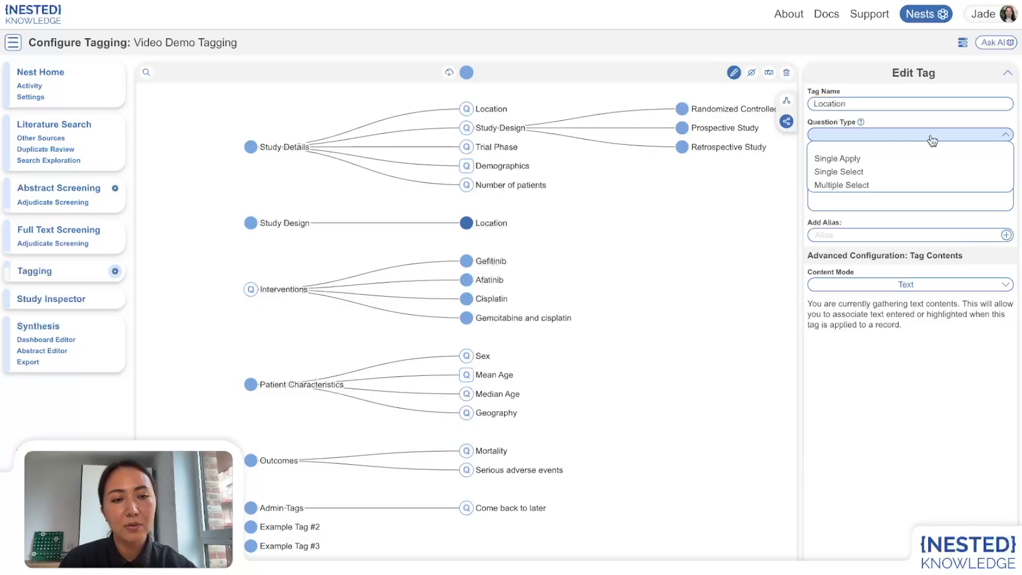
left_click(900, 161)
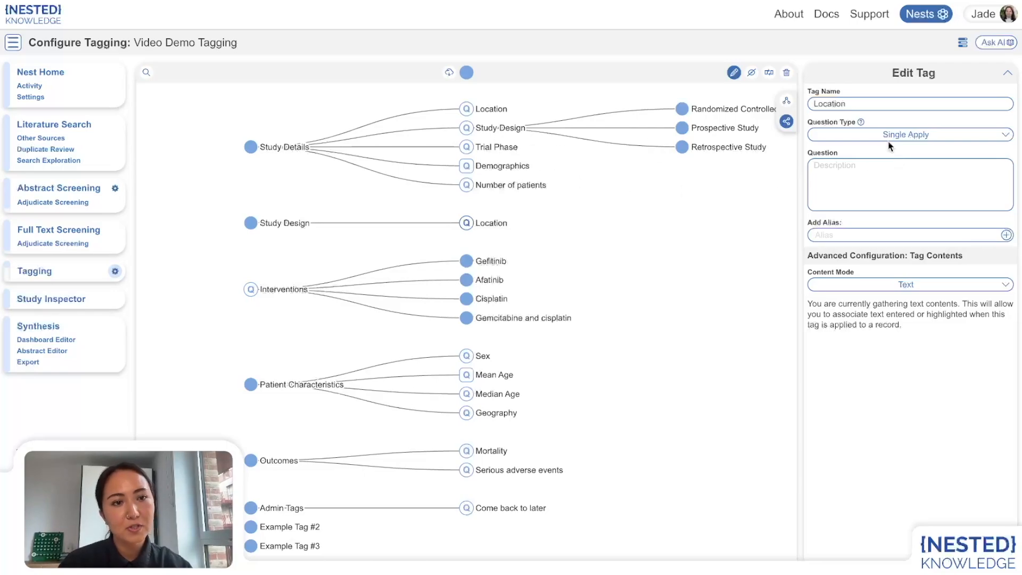
left_click(848, 187)
type("What is the study location?")
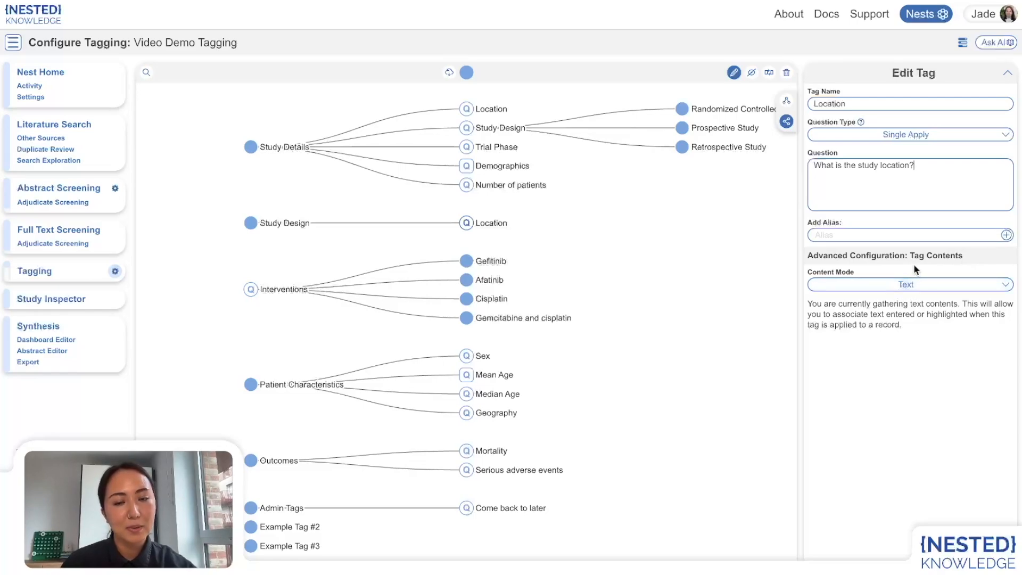
- Add a Study Design child tag below Location, with Single Select question type and the question "What is the study design?"
left_click_drag(466, 76, 458, 238)
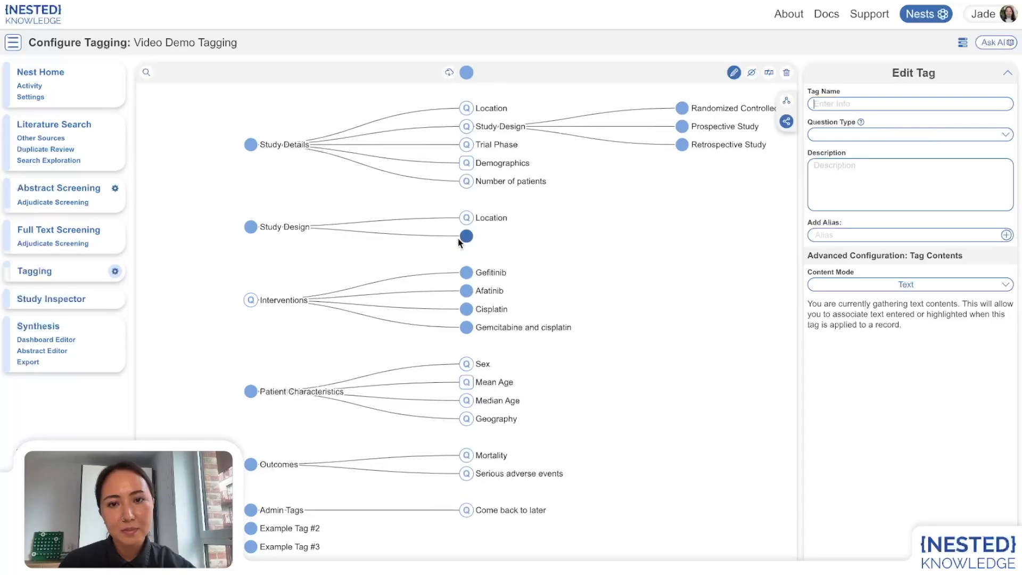
type("Study Design")
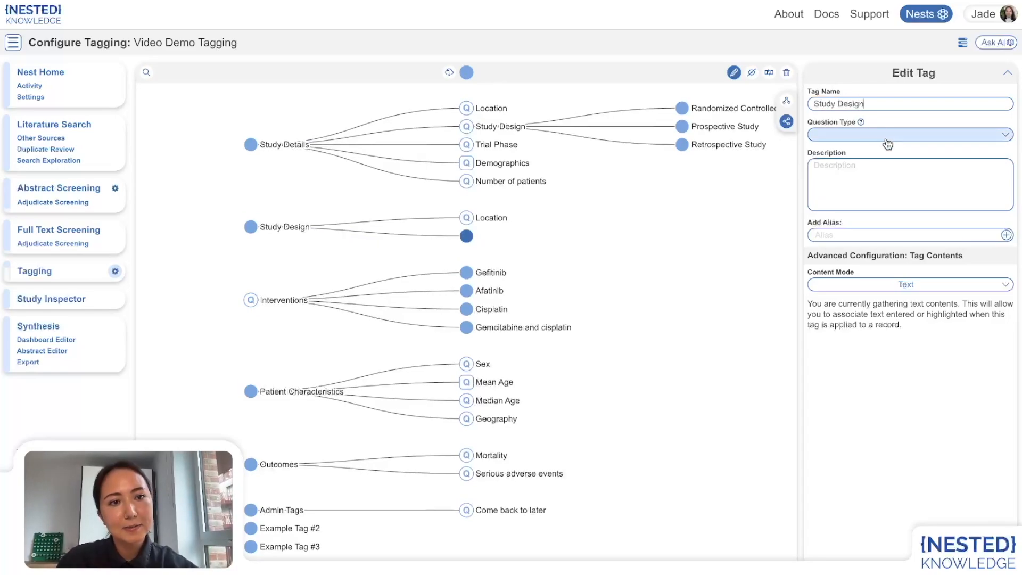
left_click(885, 142)
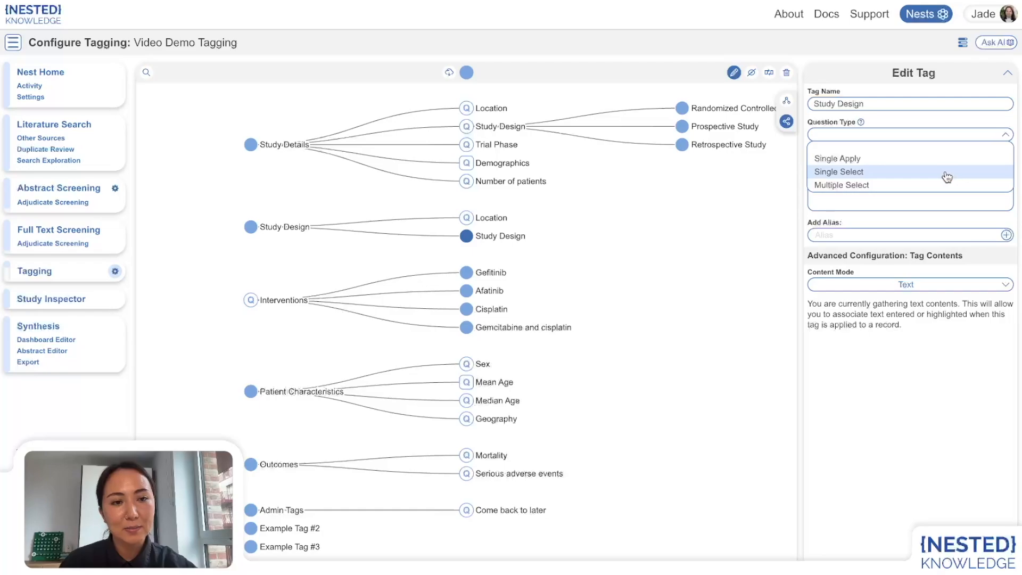
left_click(879, 171)
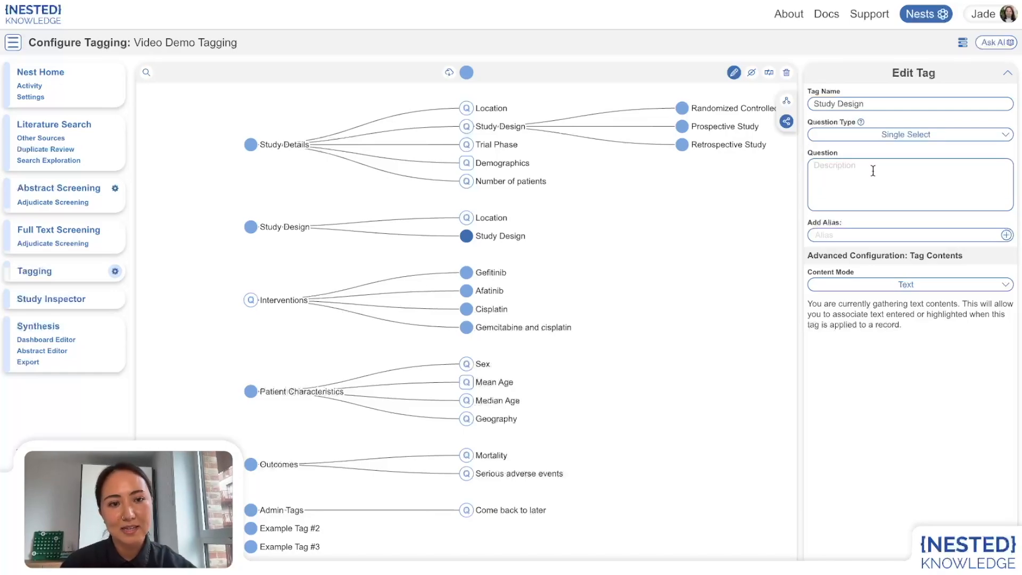
left_click(873, 171)
type("Wha")
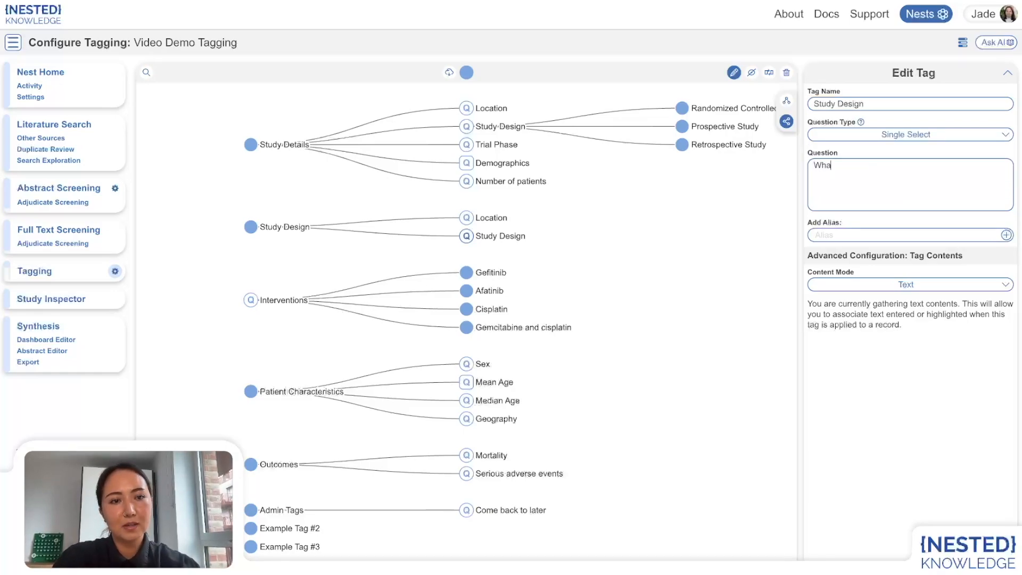
type("t is the study design?")
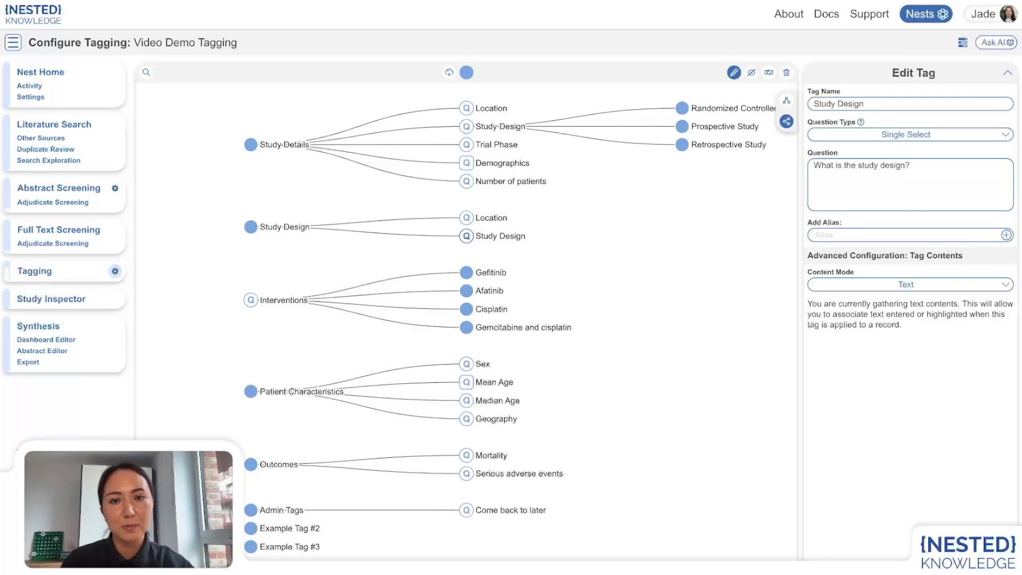
- Add RCT and Prospective Study as answer tags under the new Study Design question
left_click_drag(466, 72, 500, 243)
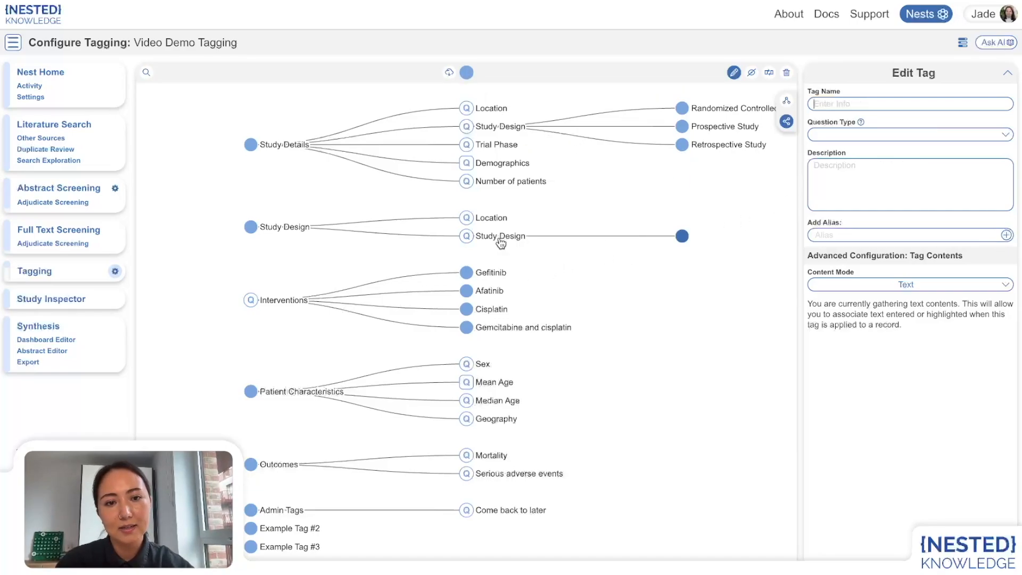
type("RCT")
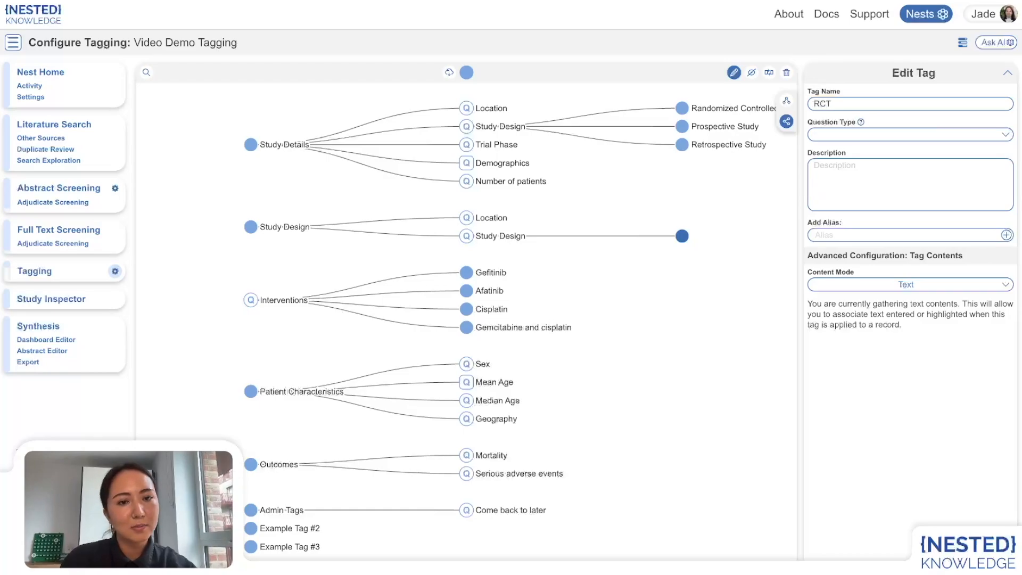
key("Return")
left_click_drag(466, 73, 617, 244)
type("Prospec")
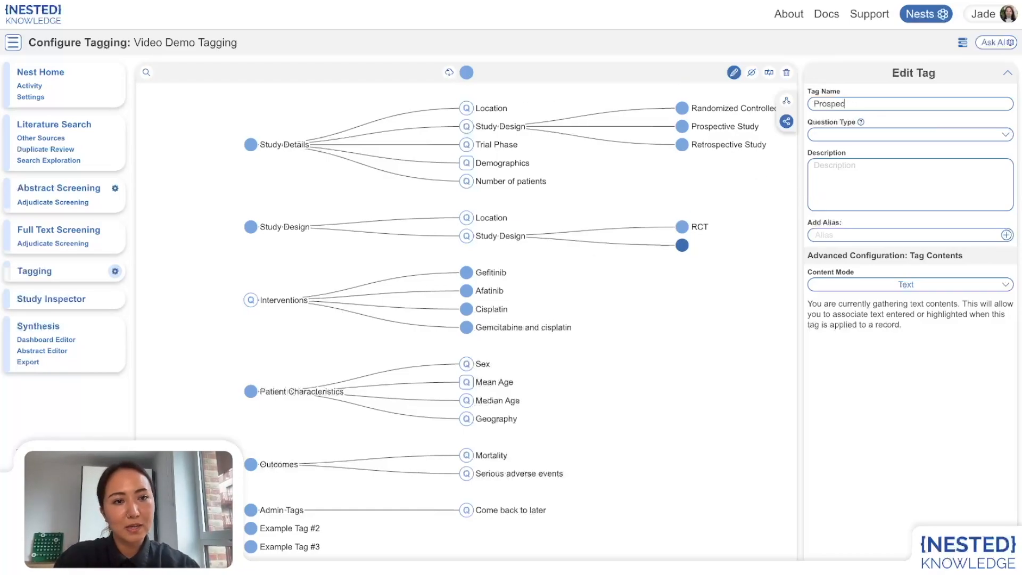
type("tive Study")
key("Return")
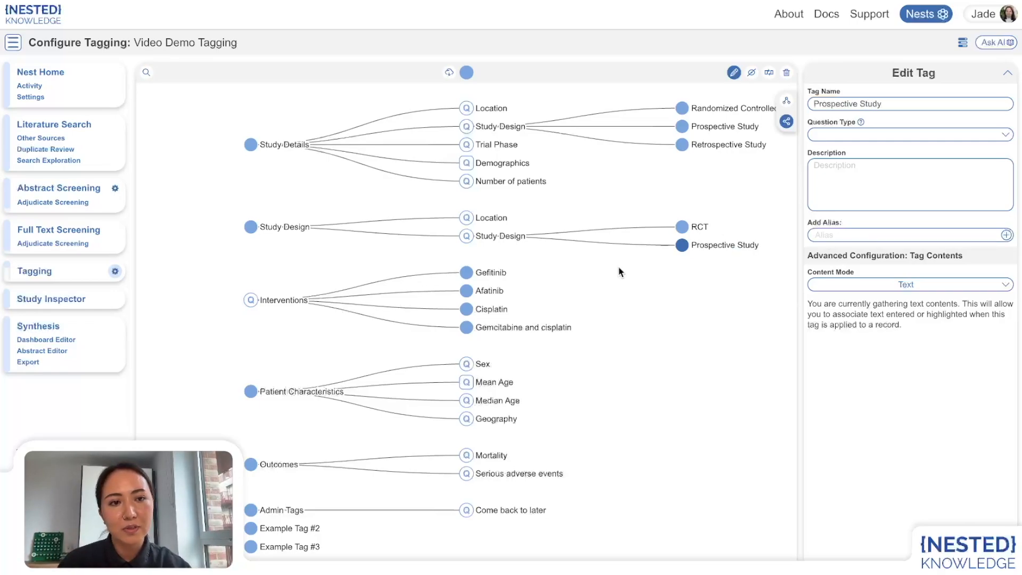
- Inspect the configuration of the Interventions and new Location tags, and return to the study's tagging questions
left_click(260, 302)
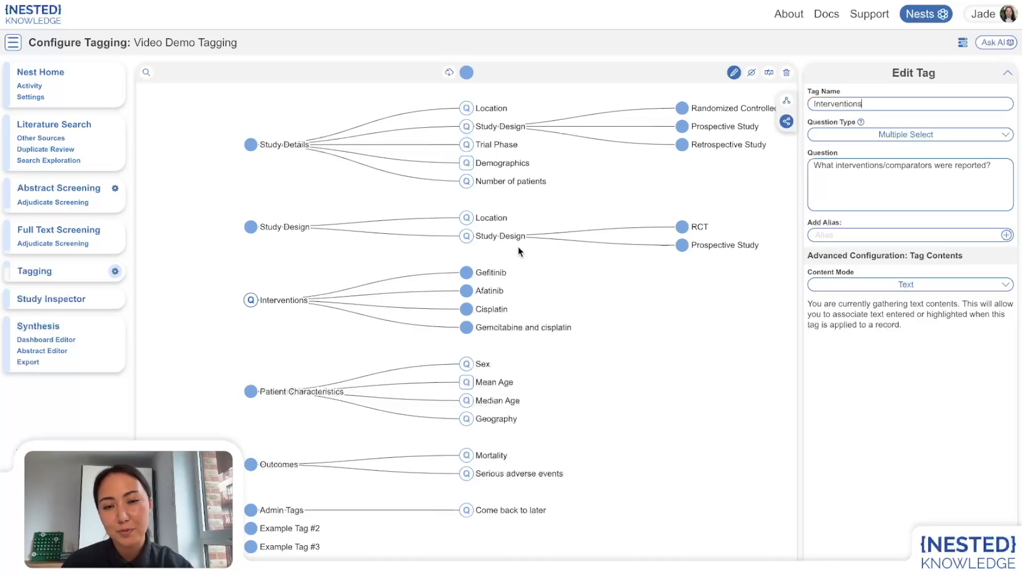
left_click(468, 220)
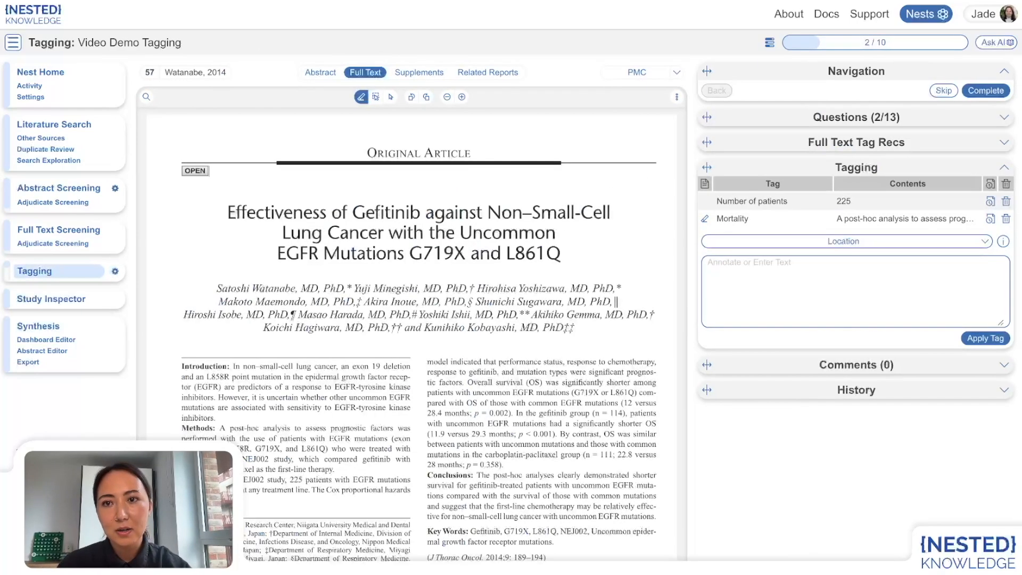
left_click(797, 128)
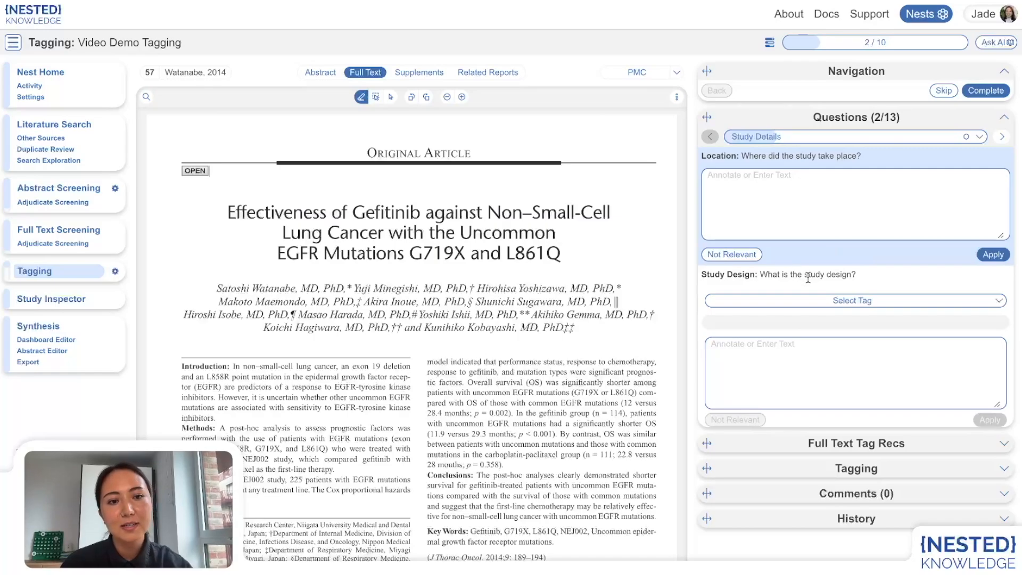
- Review the answer options of the Study Design question, and return to the tagging configuration with no tag selected
left_click(803, 300)
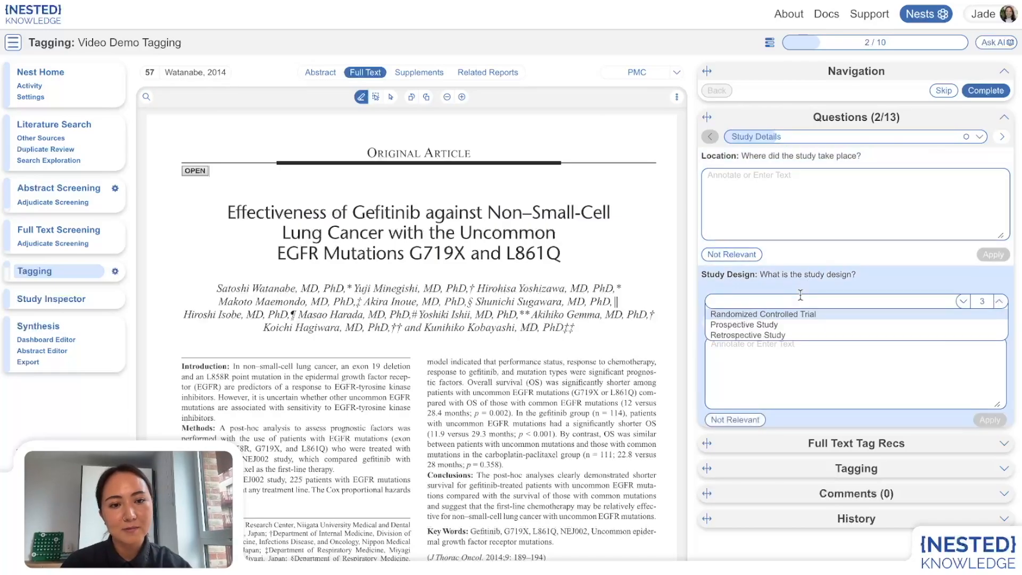
left_click(750, 356)
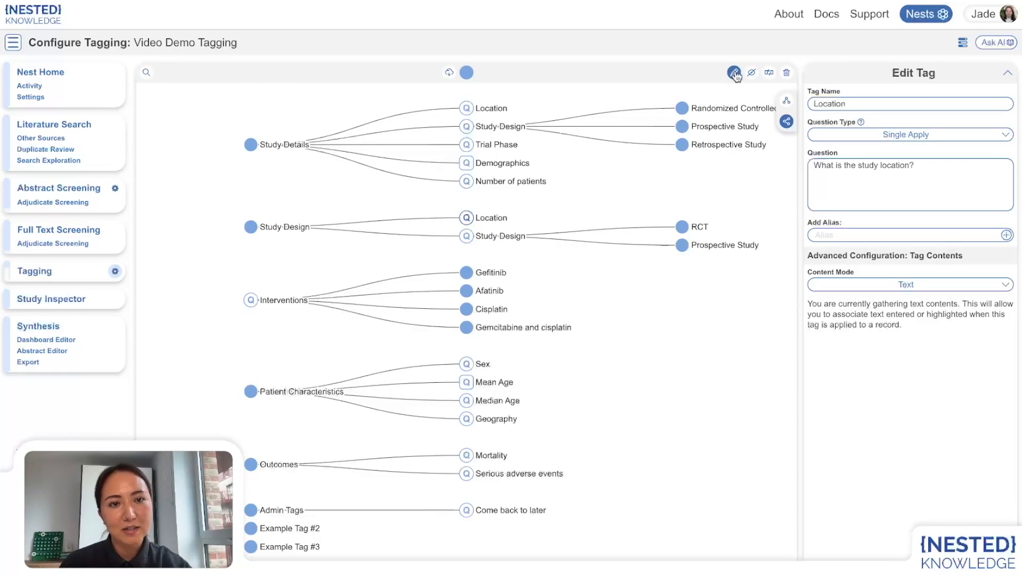
left_click(466, 221)
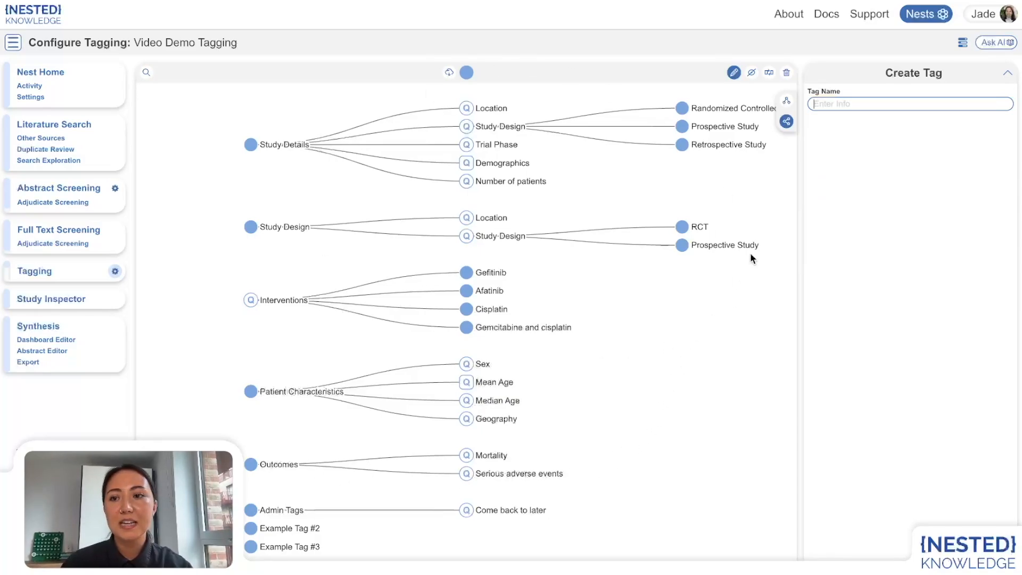
left_click(787, 74)
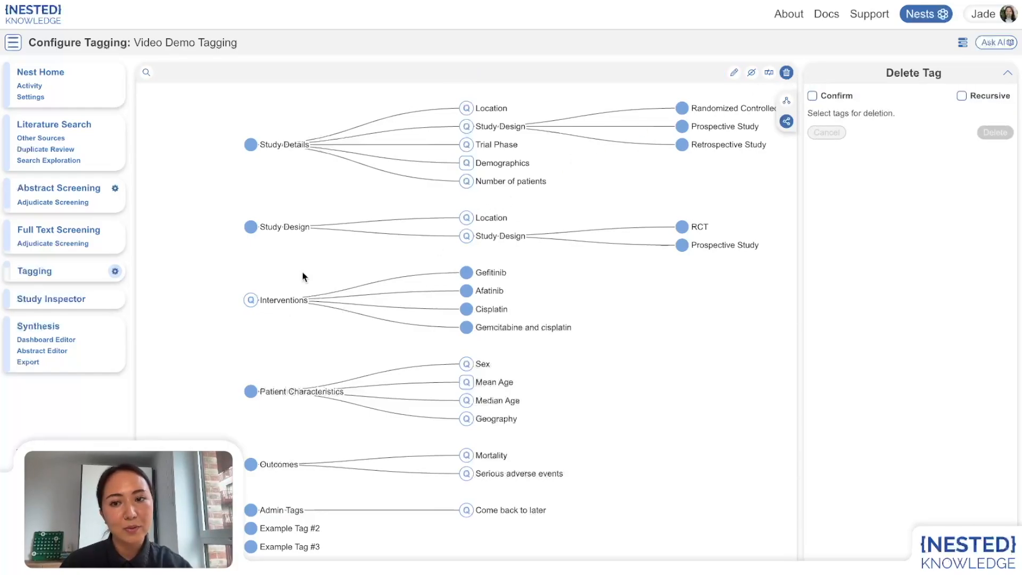
left_click(734, 74)
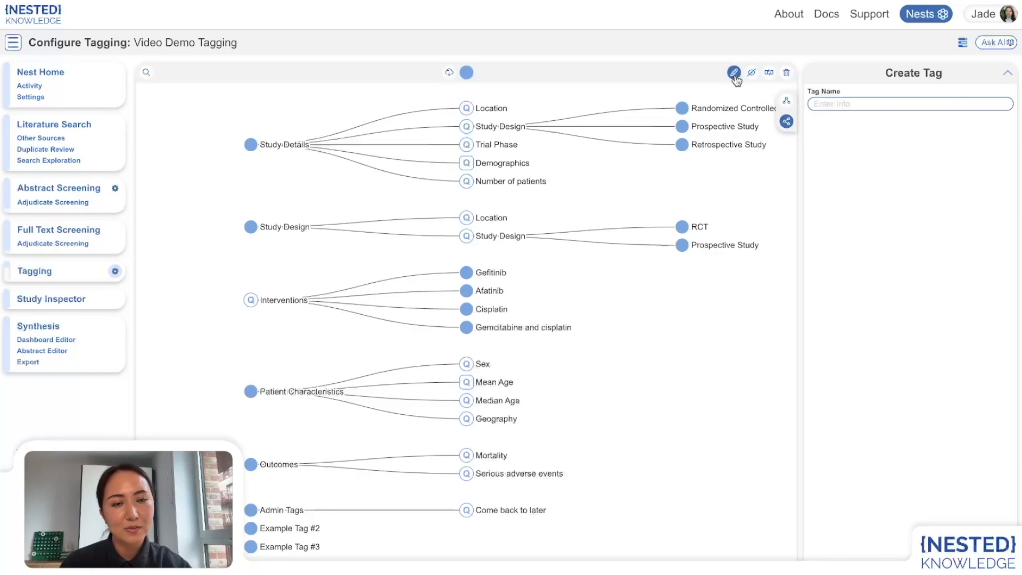
left_click(252, 301)
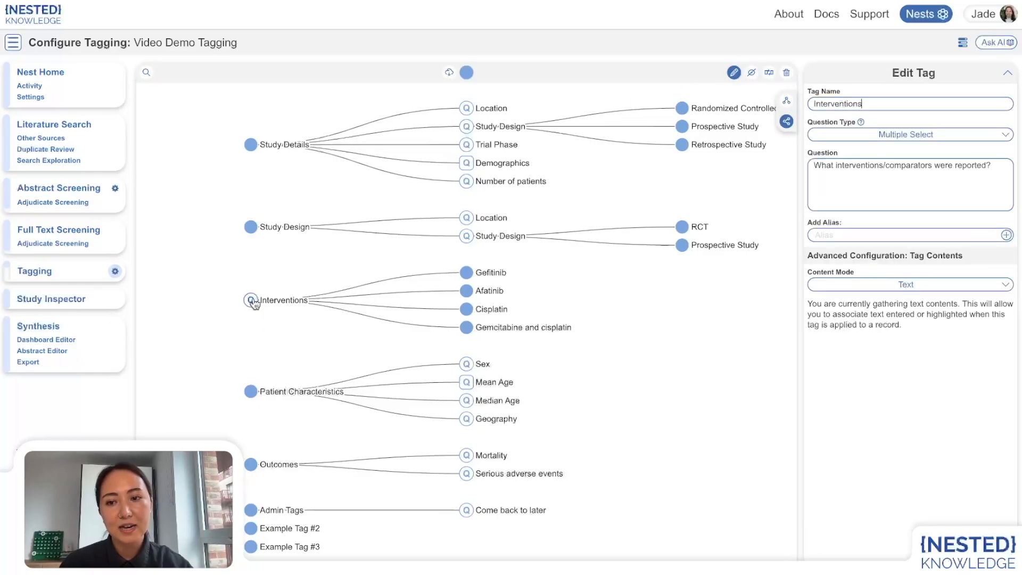
- Recursively delete Example Tag #2, Example Tag #3 and the top-level Study Design tag, leaving Interventions out of the deletion
left_click(786, 75)
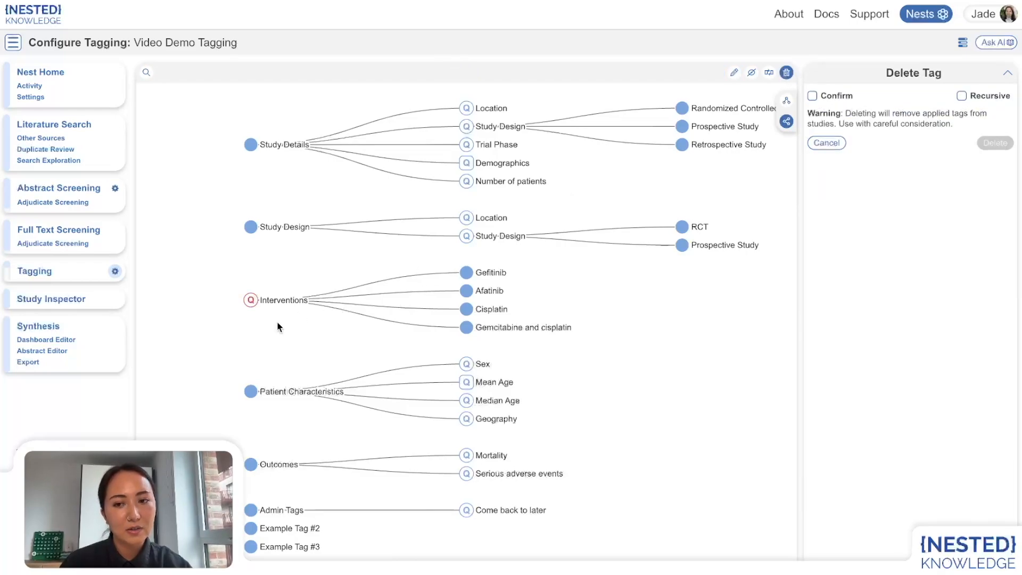
left_click(254, 303)
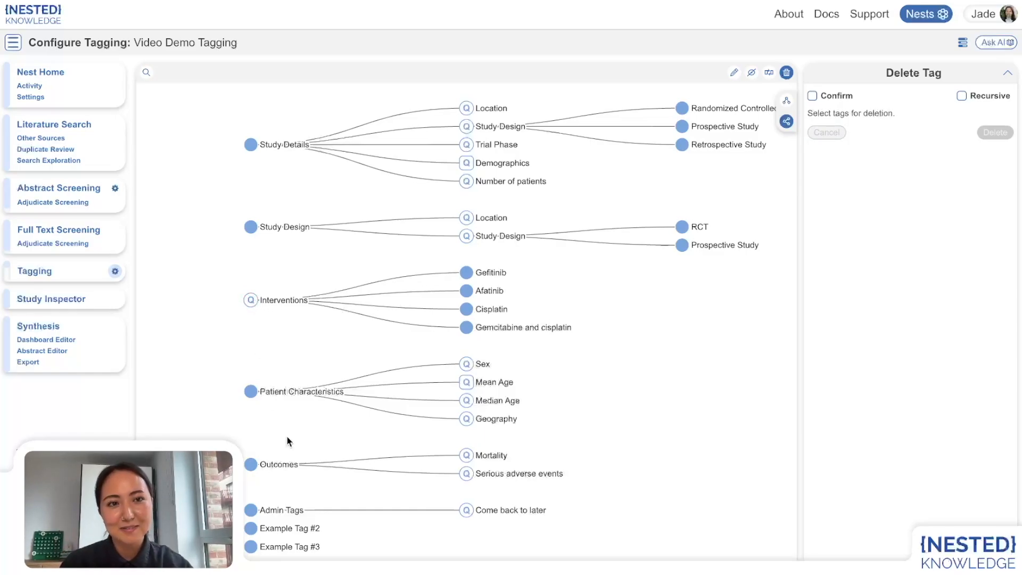
left_click(251, 546)
left_click(251, 528)
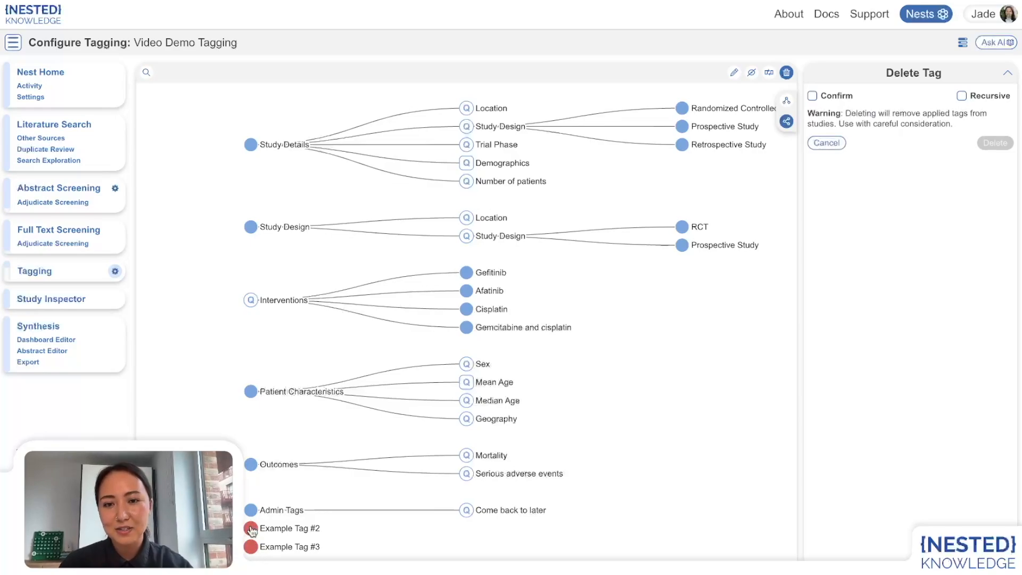
left_click(251, 227)
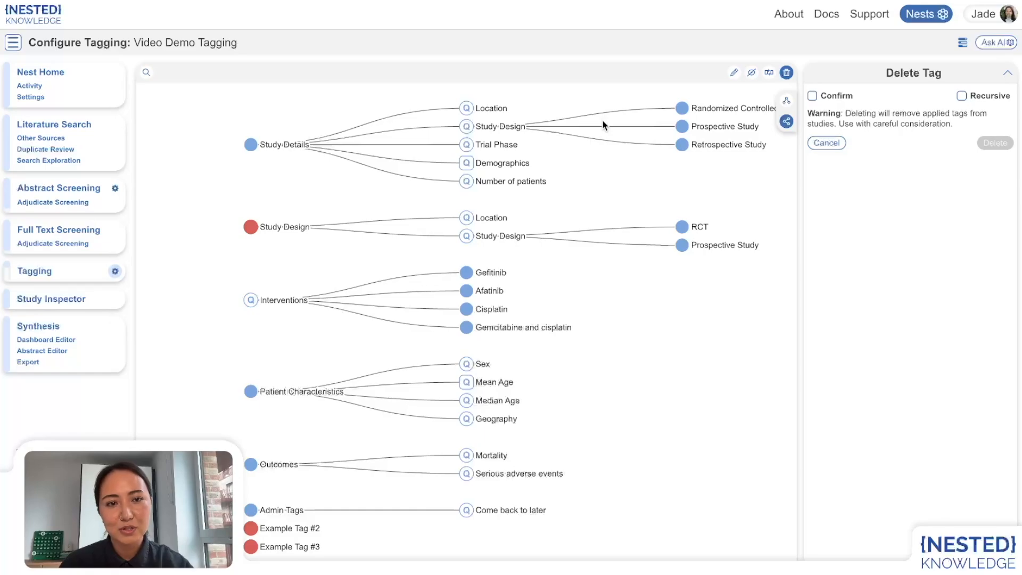
left_click(828, 96)
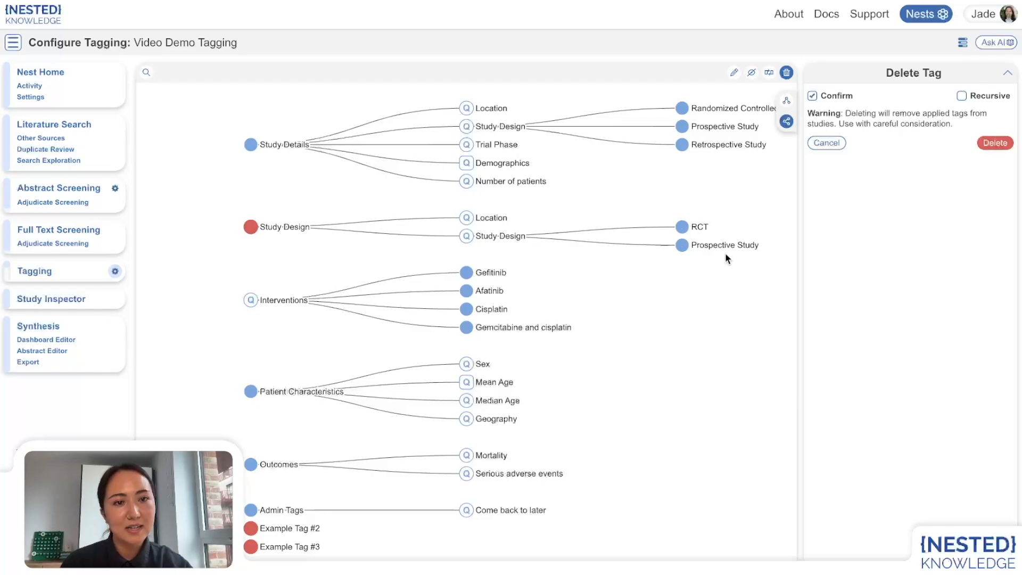
left_click(962, 96)
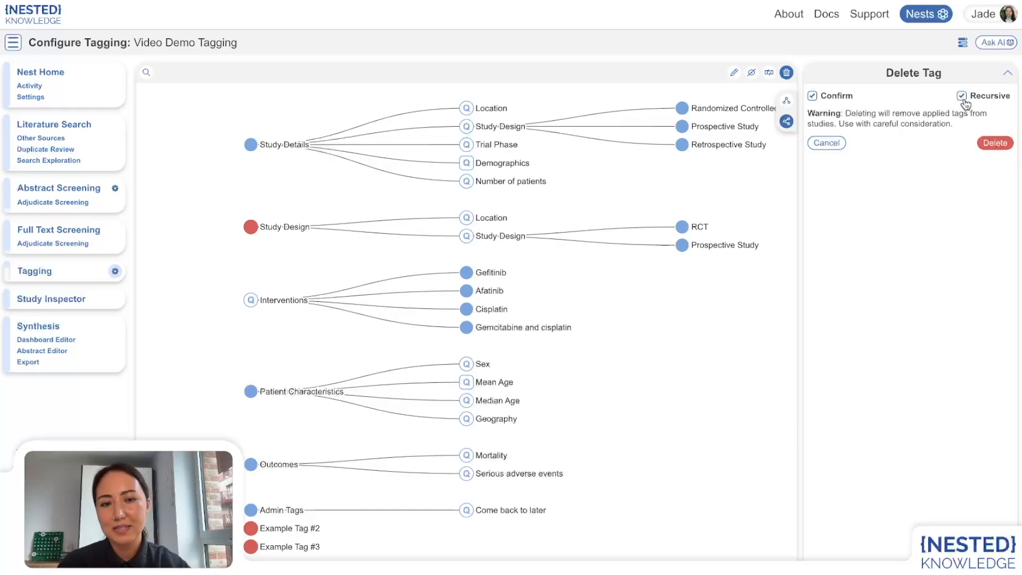
left_click(995, 143)
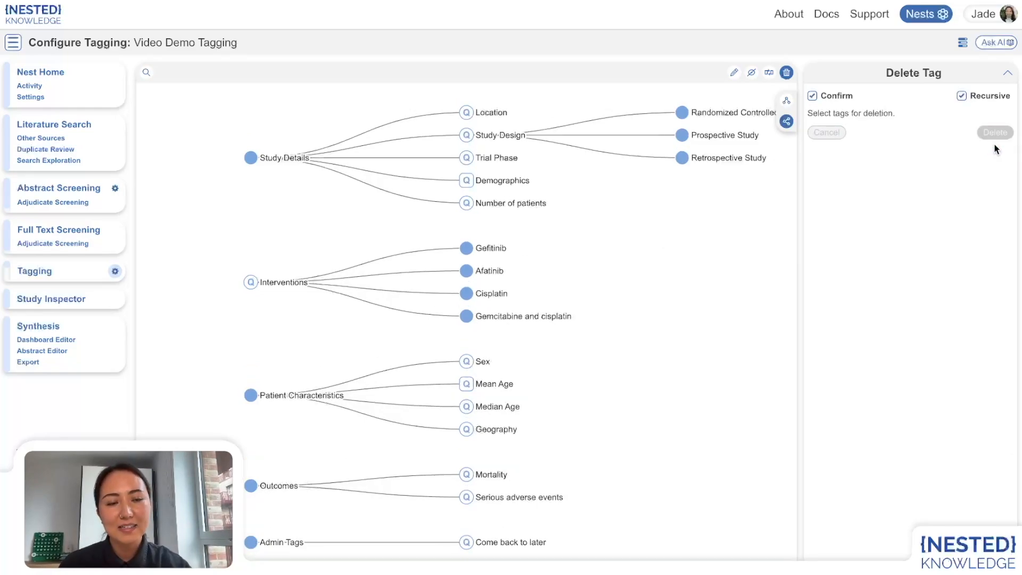
- Hide the Admin Tags parent tag and its child from Synthesis
left_click(751, 73)
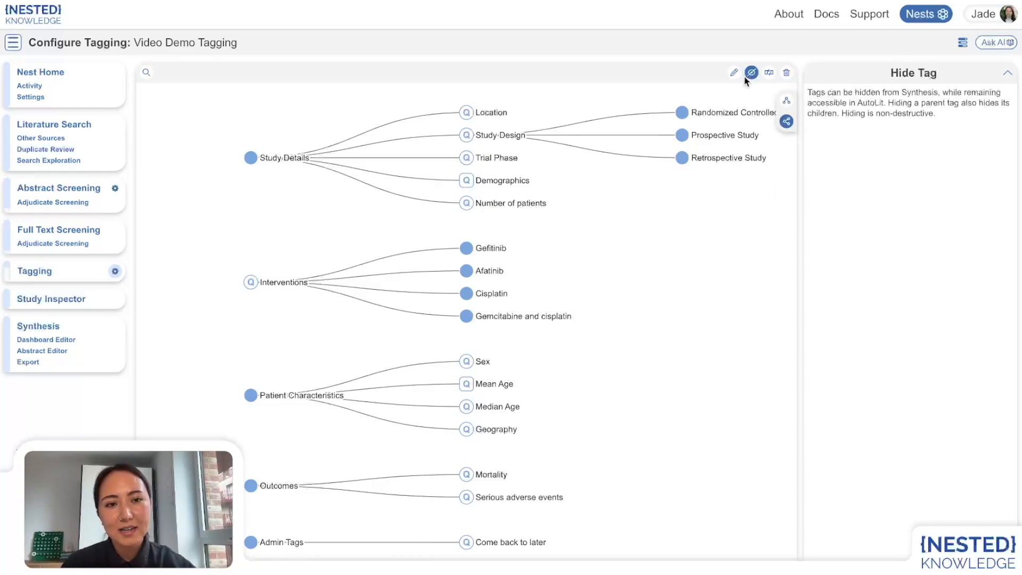
left_click(250, 543)
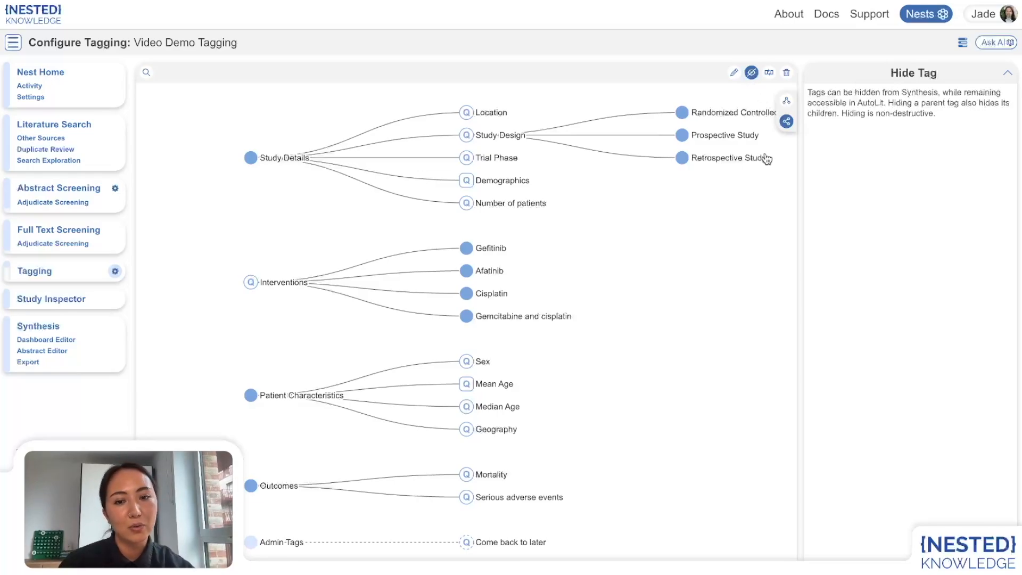
- Preview a merge with Afatinib as the source tag and Cisplatin as the target, without carrying it out
left_click(768, 73)
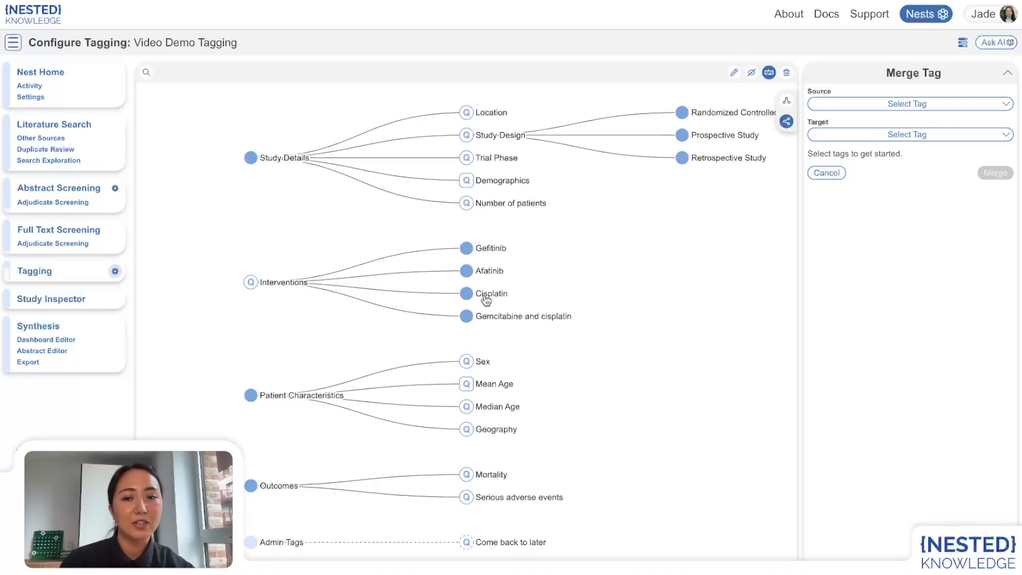
left_click(902, 105)
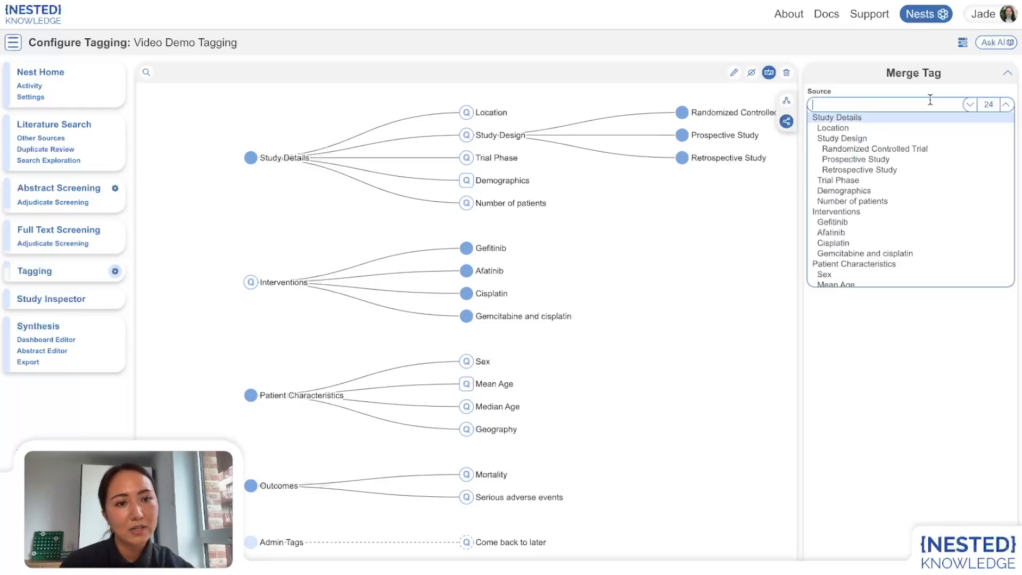
left_click(831, 232)
left_click(912, 142)
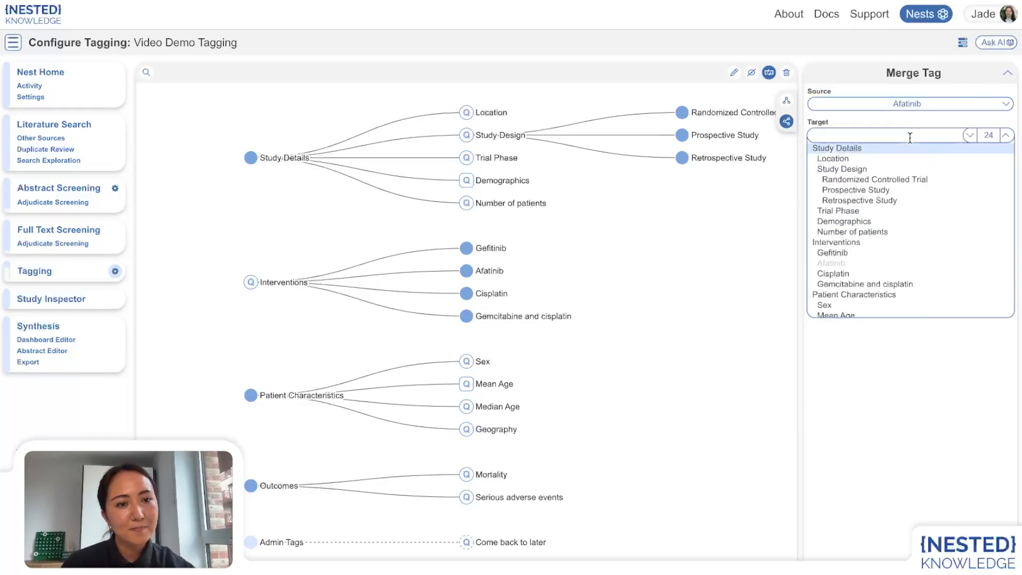
left_click(836, 272)
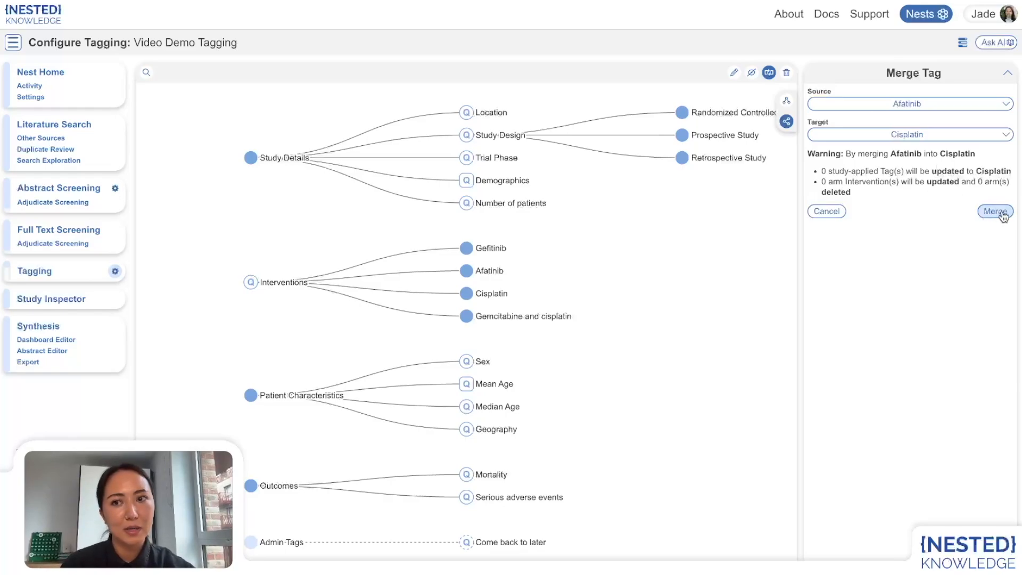
- Return to tag editing and reorder the hierarchy so that Patient Characteristics sits above Interventions
left_click(734, 72)
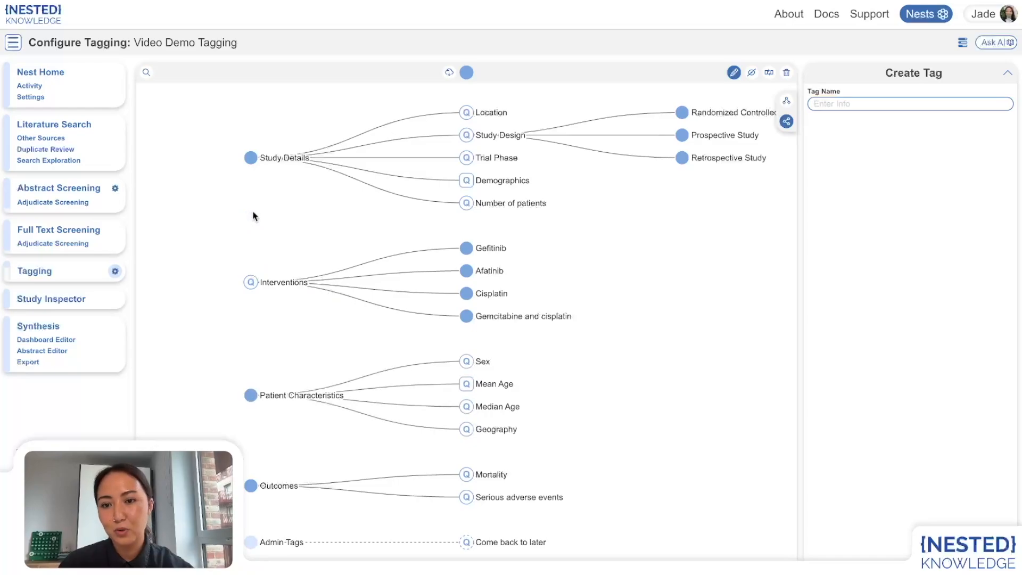
left_click_drag(254, 216, 254, 216)
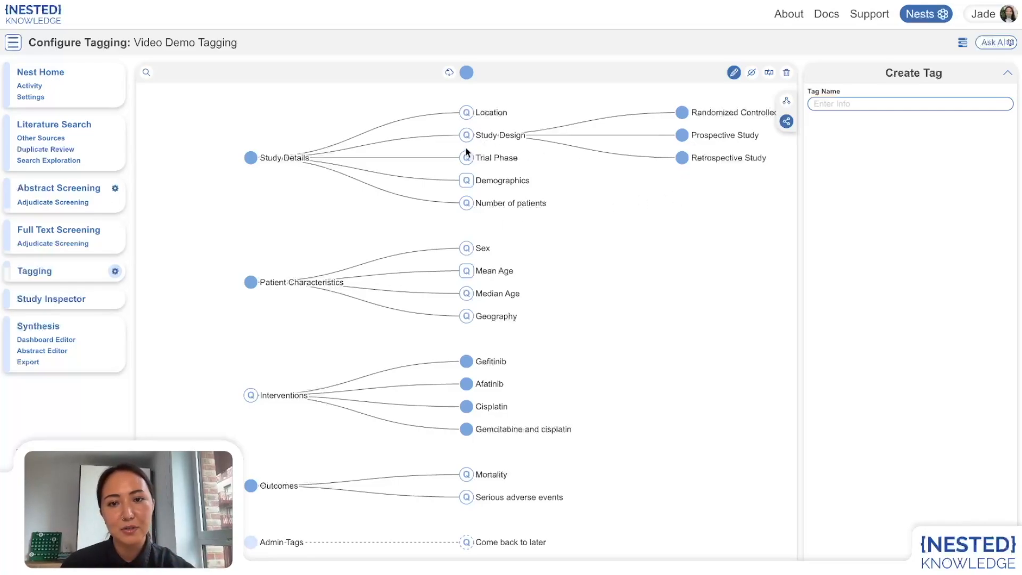
left_click_drag(468, 180, 470, 152)
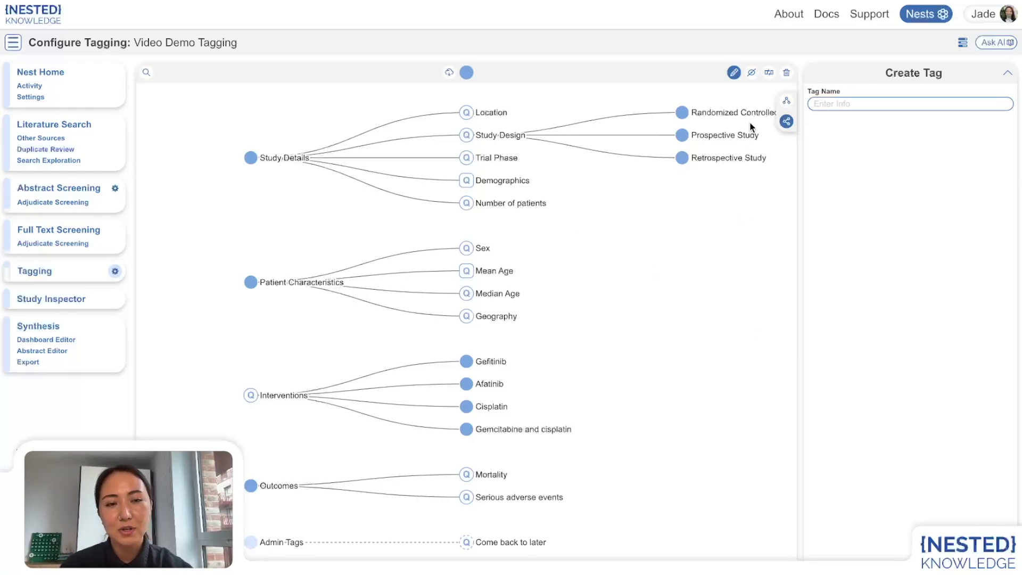
- Open the tag templates and browse the list of public templates
left_click(449, 74)
left_click(218, 137)
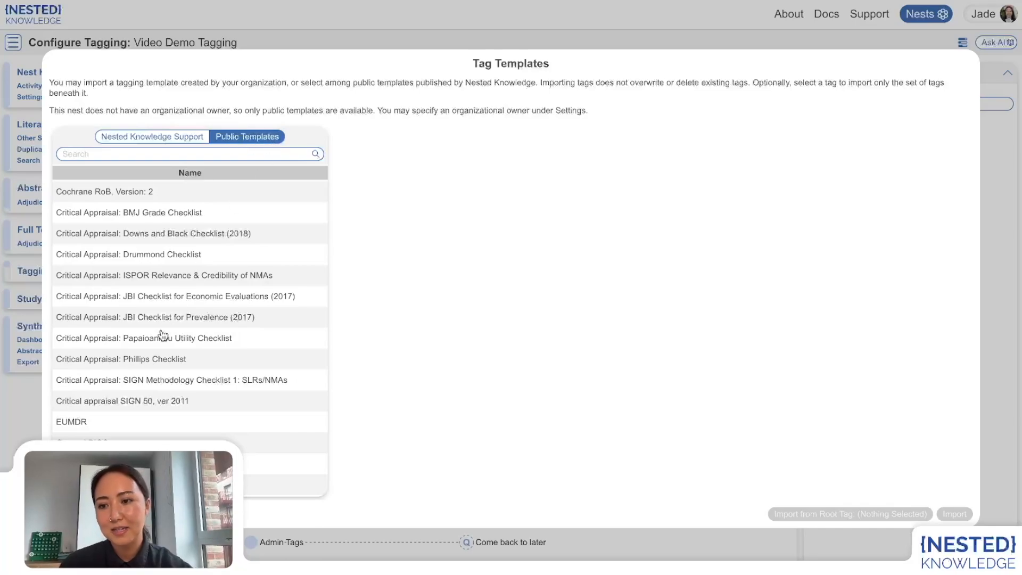
scroll(163, 336, "down", 3)
scroll(162, 335, "up", 3)
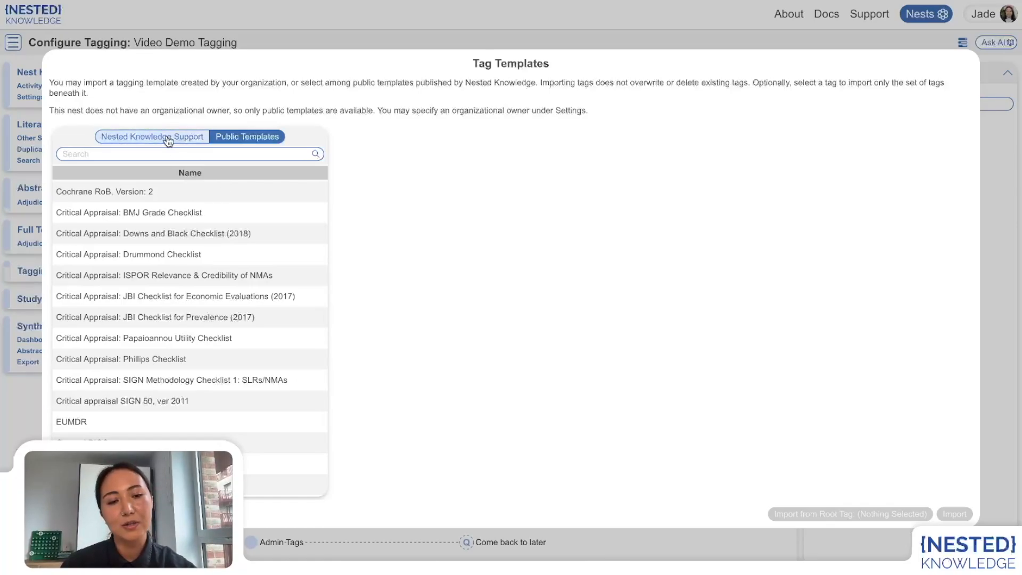
scroll(172, 351, "down", 1)
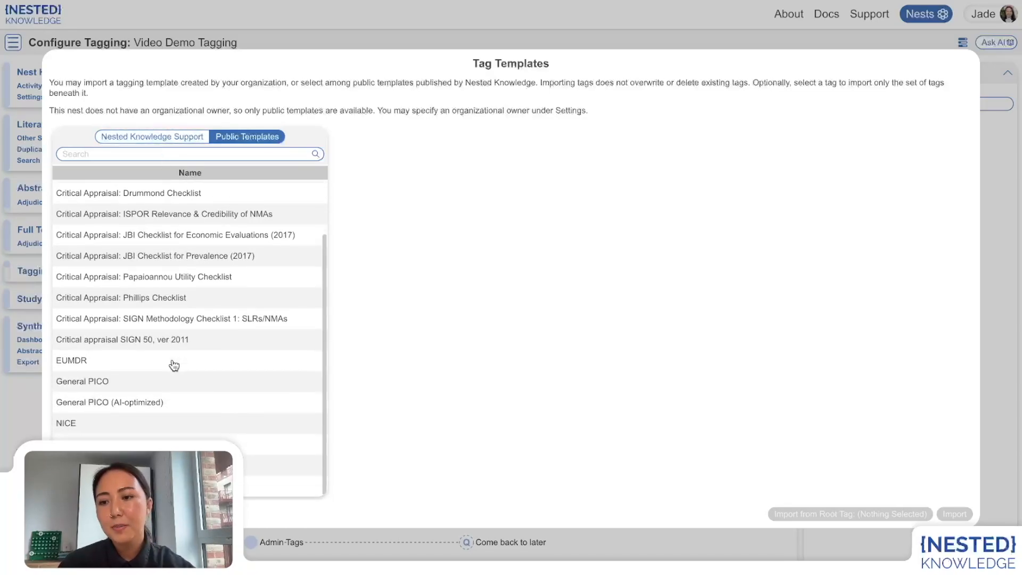
- Preview the General PICO (AI-optimized) template and its Study Design root tag, and close the templates without importing
left_click(81, 407)
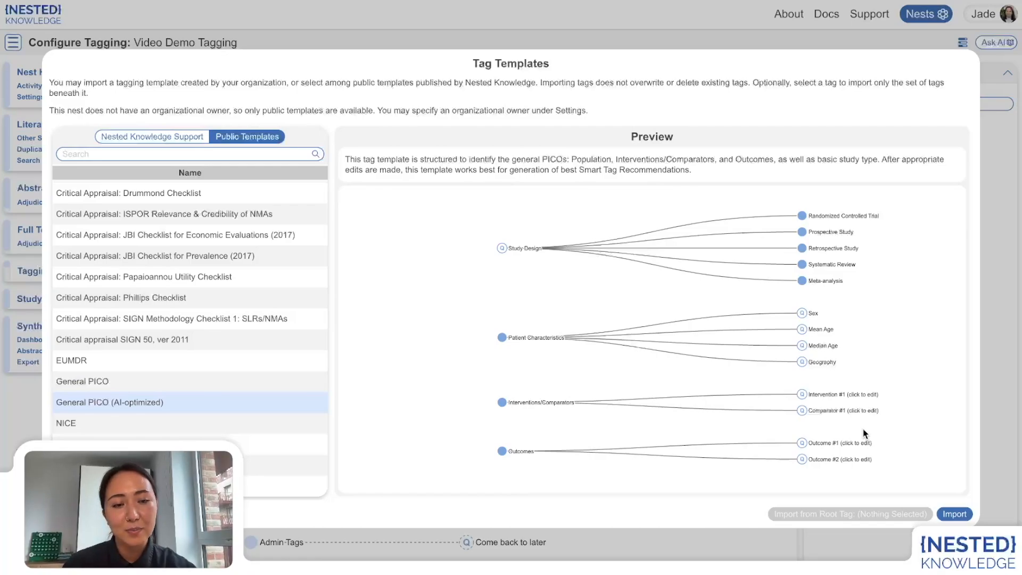
left_click(503, 249)
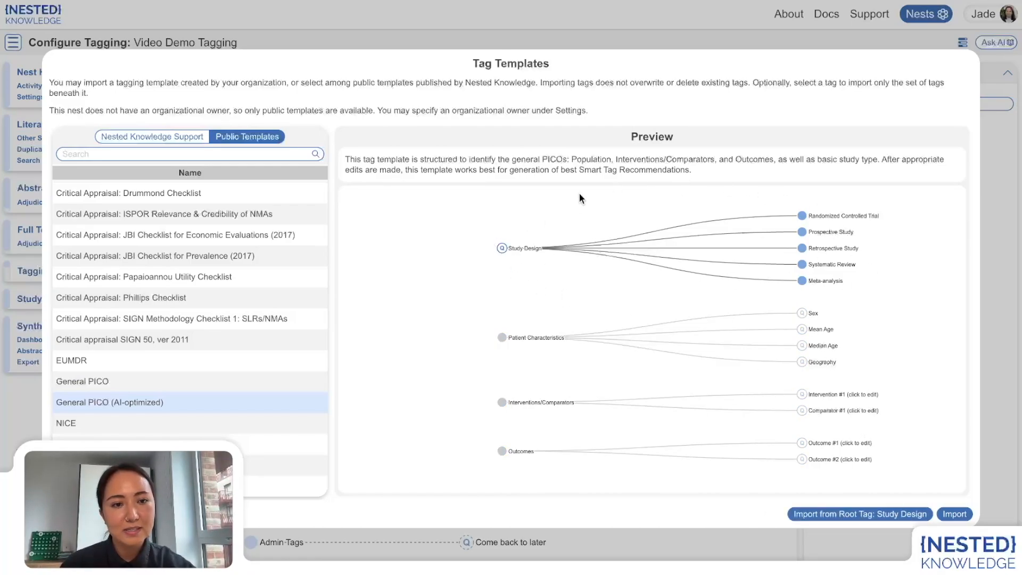
left_click(503, 249)
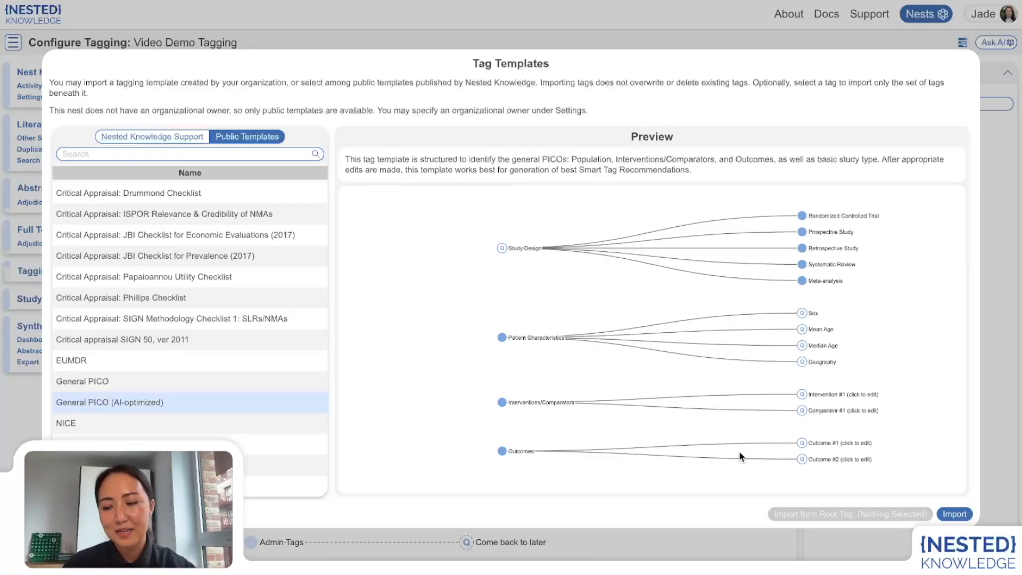
left_click(1001, 231)
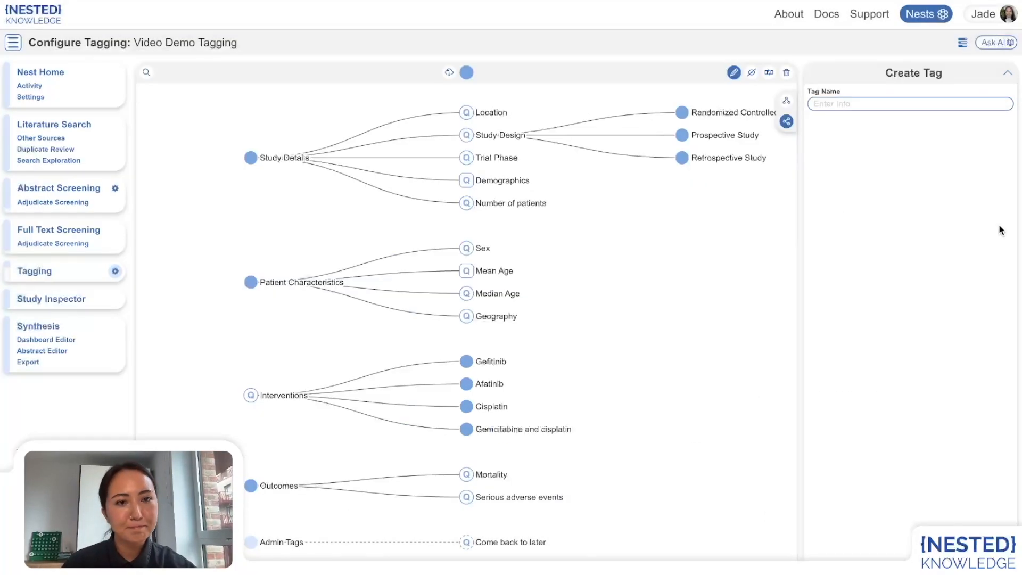
- Find the Mortality tag through the tag search, view its configuration, and deselect it
left_click(147, 72)
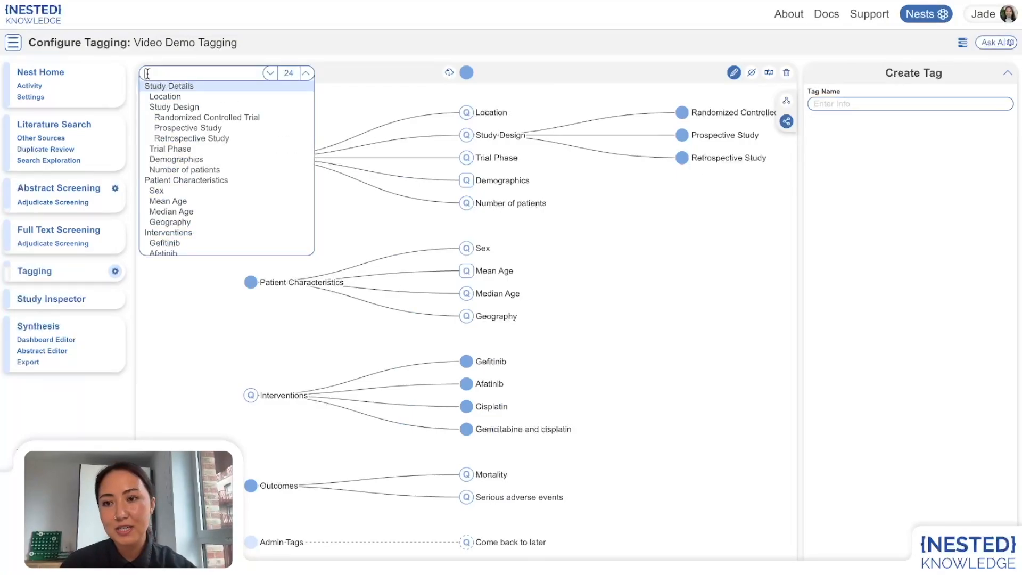
scroll(176, 159, "down", 3)
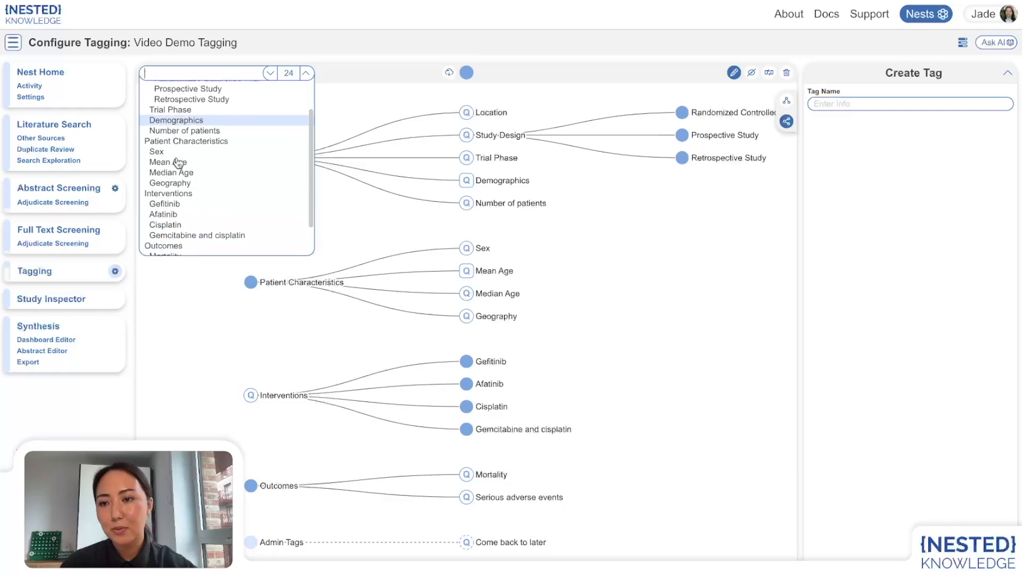
left_click(171, 219)
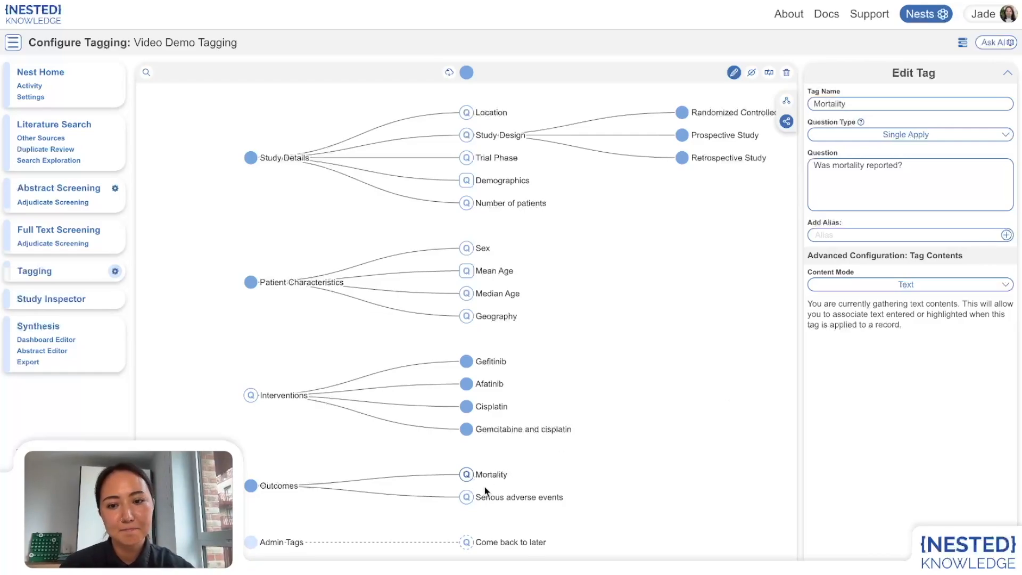
left_click(465, 477)
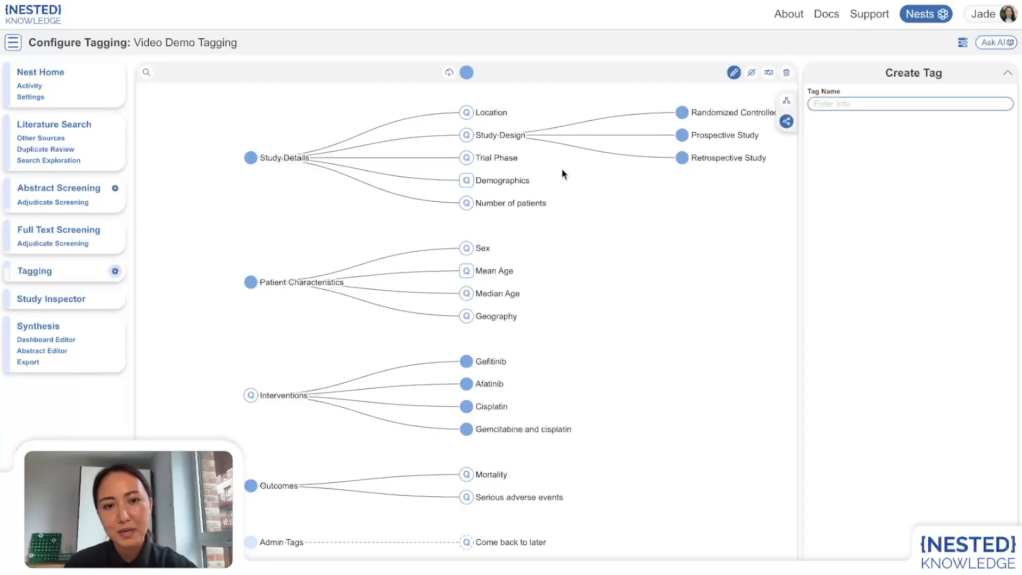
- Review the Location tag's available content modes and open the Trial Phase tag's configuration
left_click(467, 112)
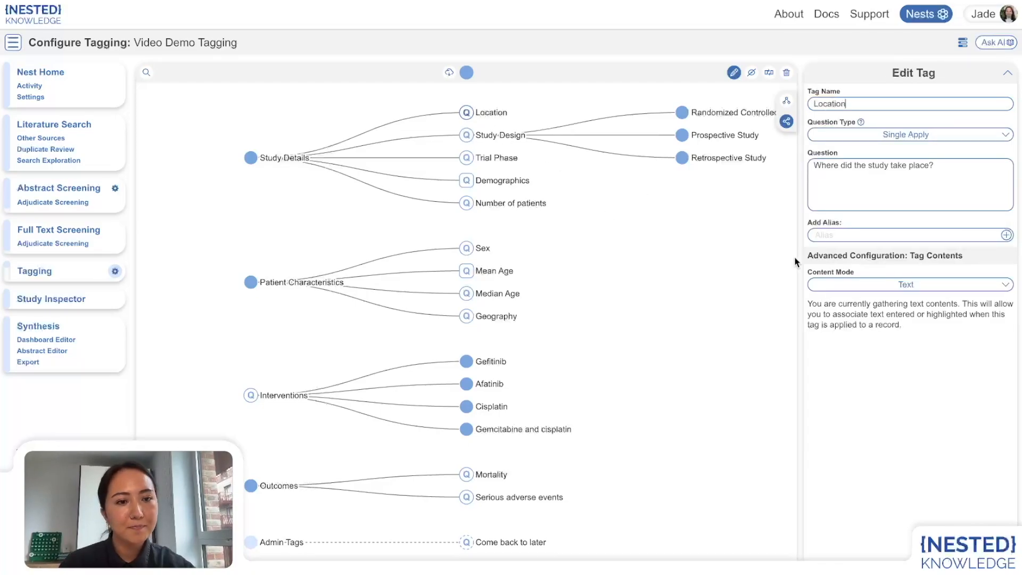
left_click(883, 287)
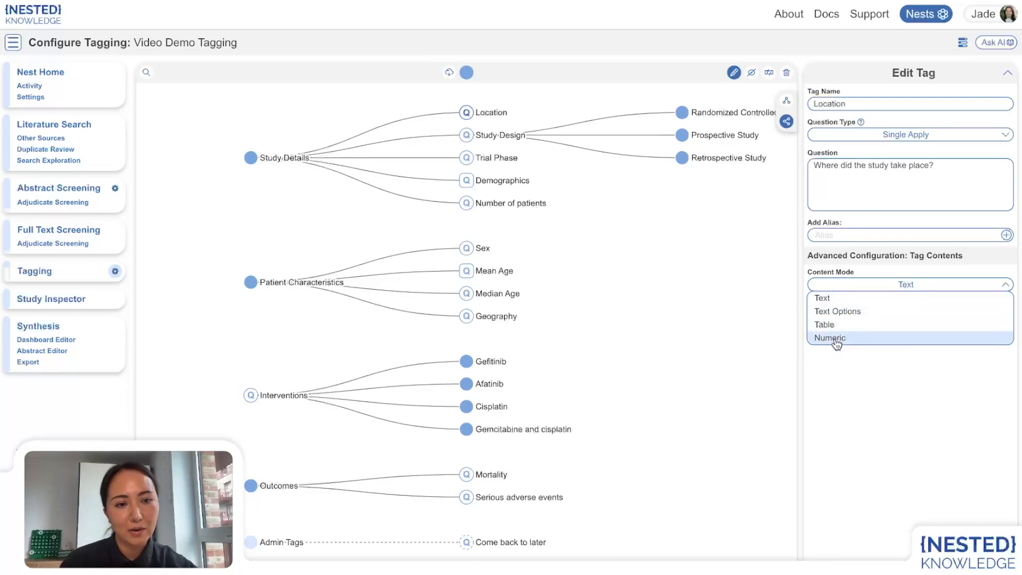
left_click(838, 270)
left_click(467, 158)
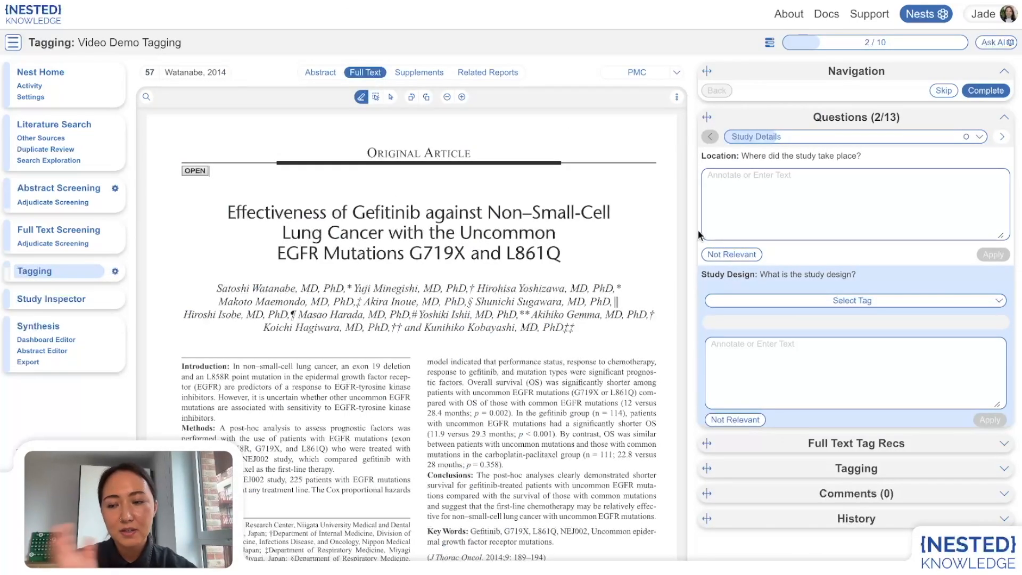
- Choose II as the Trial Phase answer for the study in the Tagging module
scroll(865, 339, "down", 3)
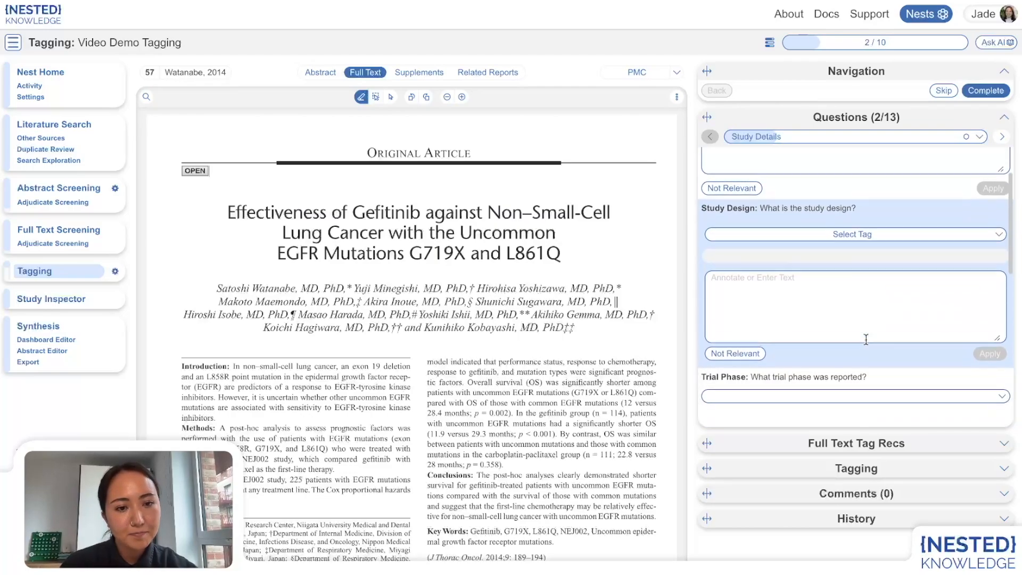
scroll(866, 338, "up", 1)
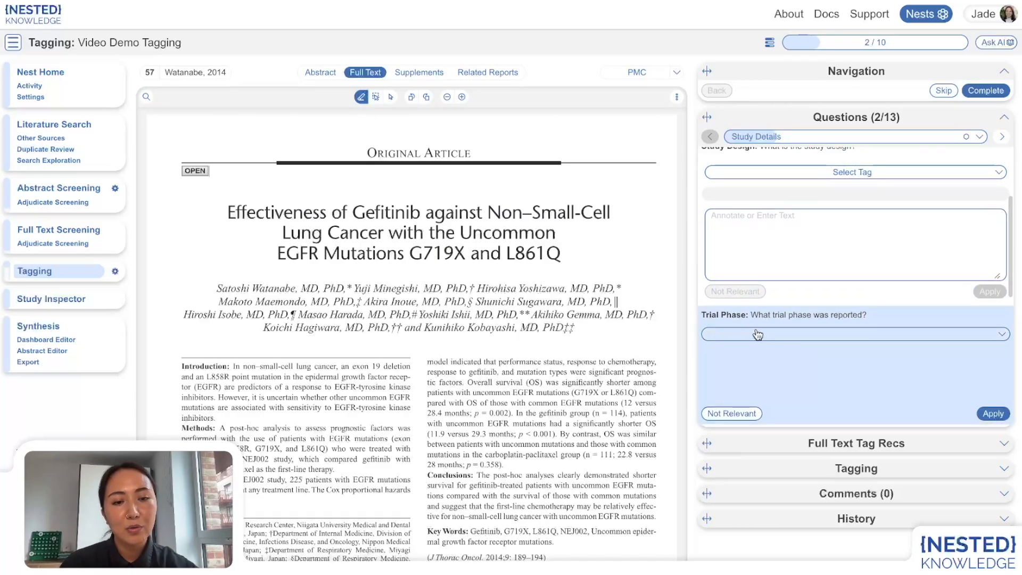
left_click(746, 337)
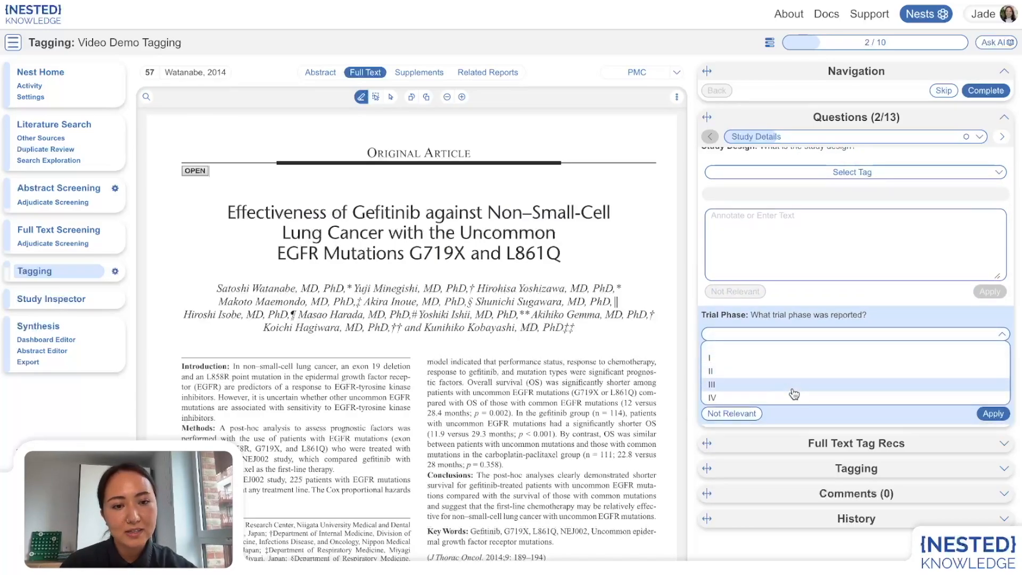
left_click(778, 371)
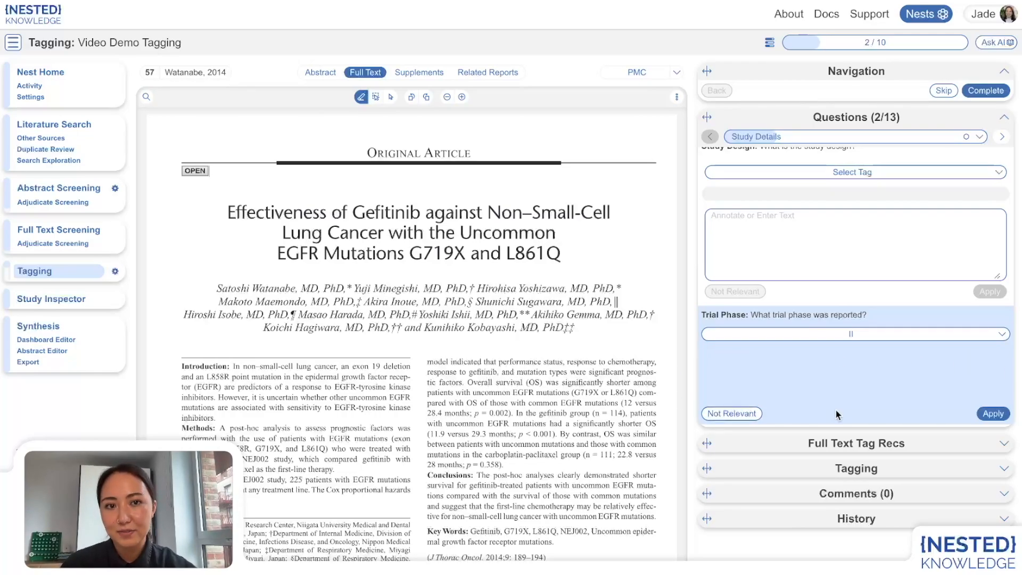
- Select Randomized Controlled Trial as the answer to the Study Design question
scroll(849, 278, "up", 1)
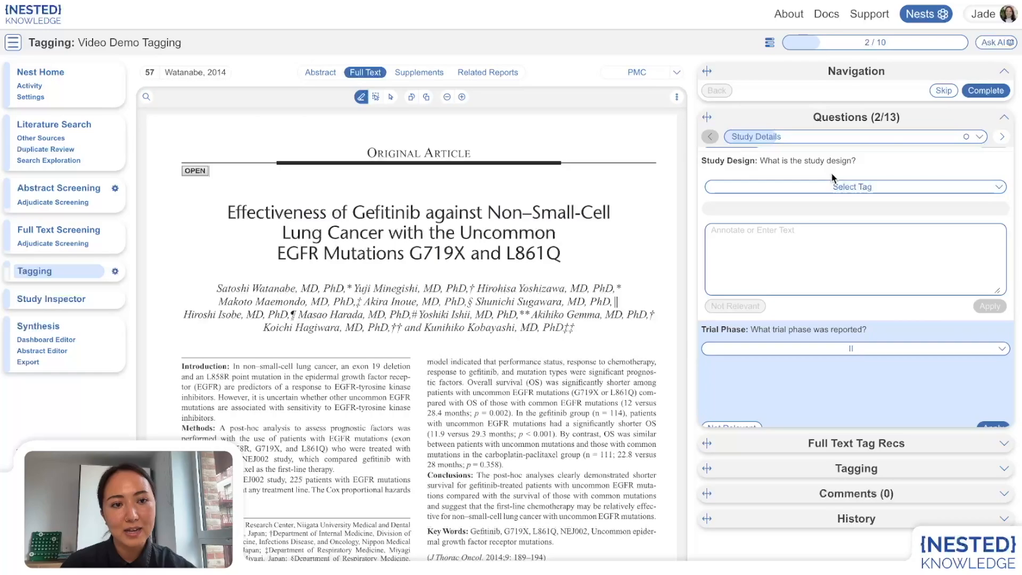
left_click(831, 172)
left_click(825, 188)
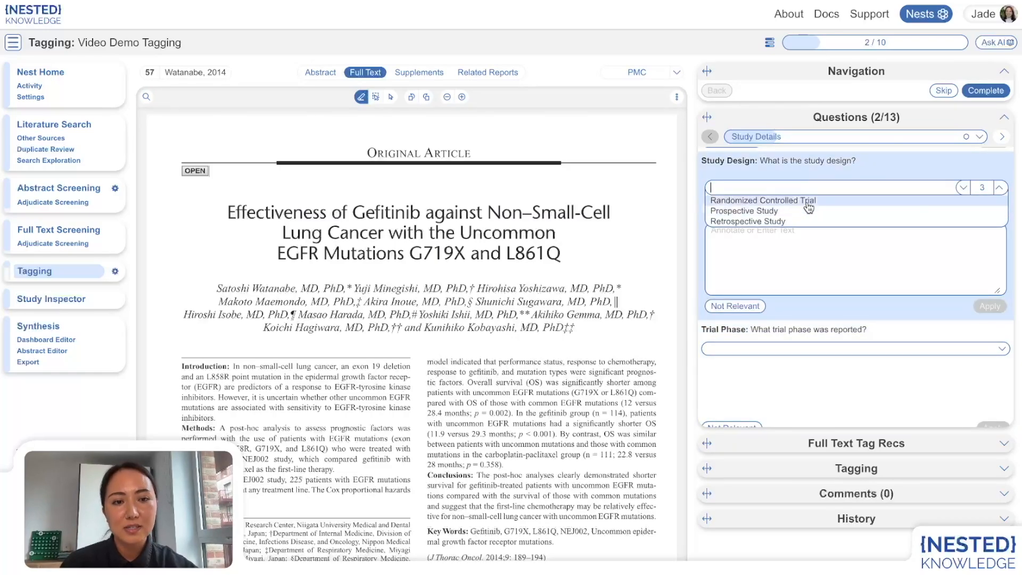
left_click(808, 206)
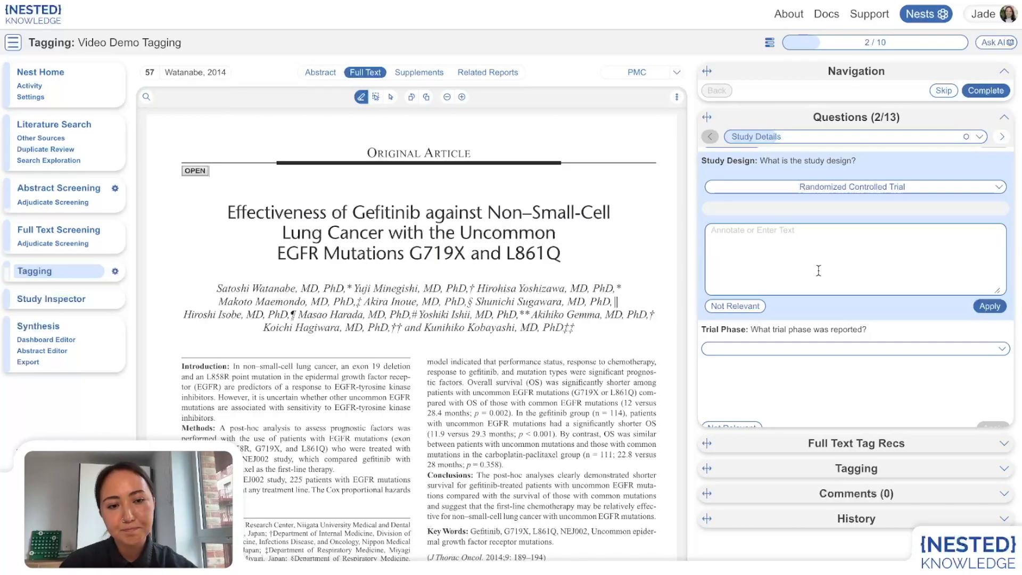
left_click(804, 339)
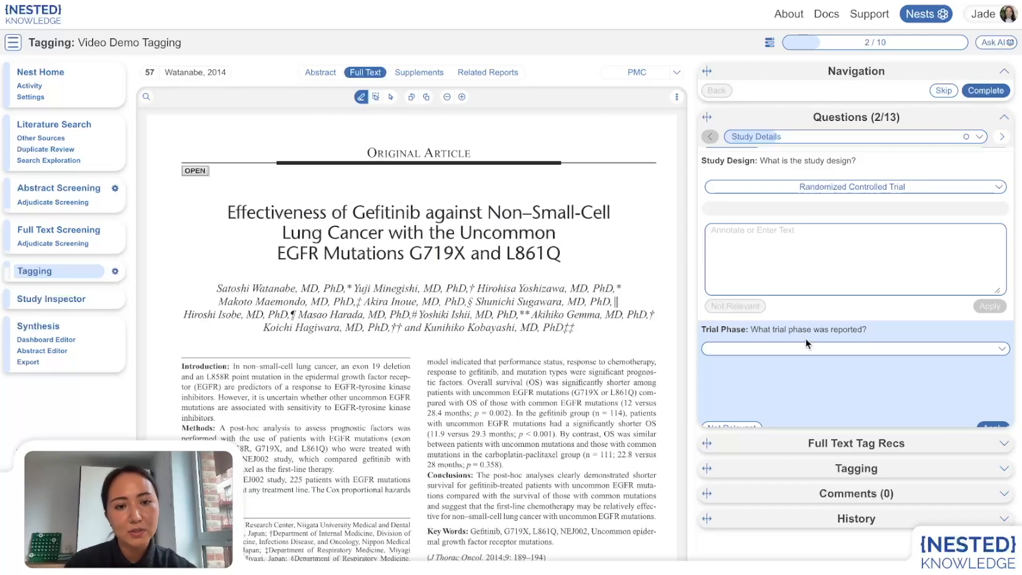
left_click(801, 165)
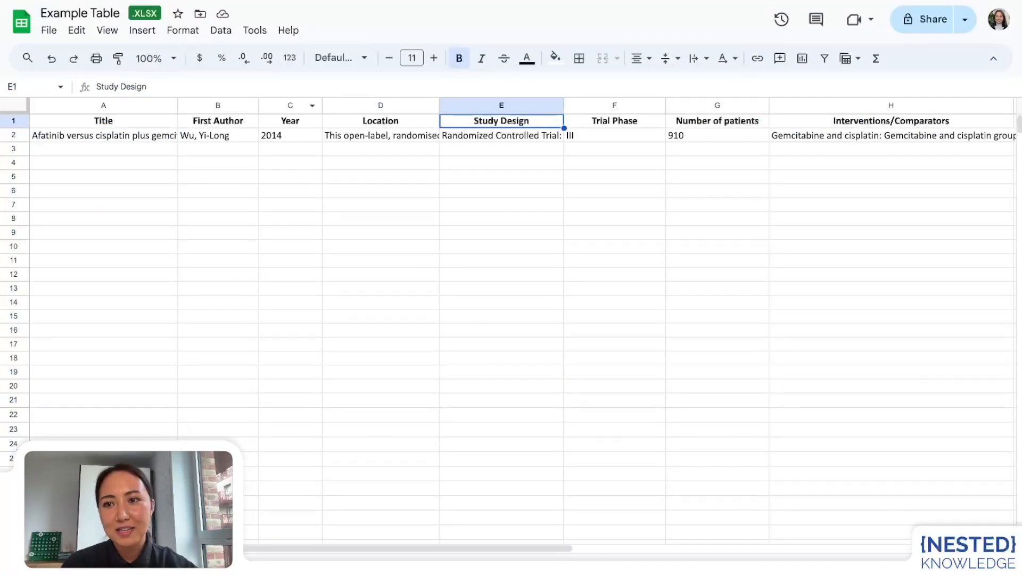
- Switch to the Example Table spreadsheet and examine how the Trial Phase and Study Design answers are exported
left_click(614, 125)
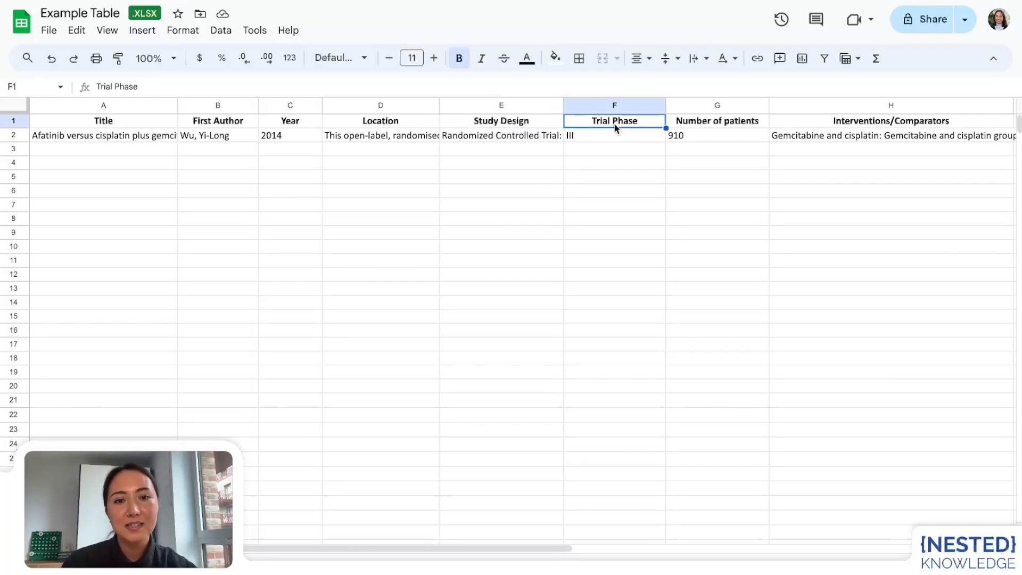
left_click(596, 140)
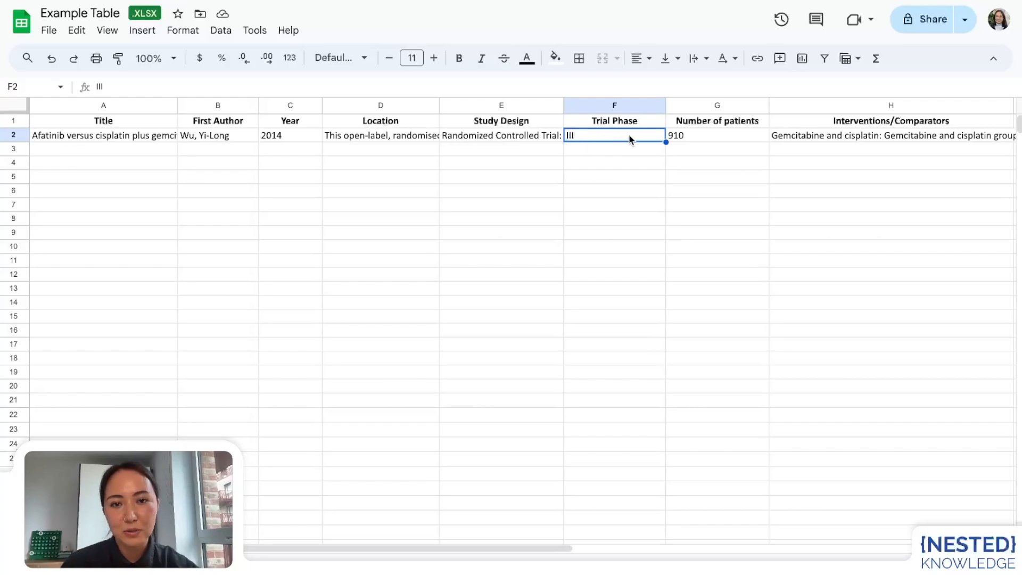
left_click(509, 123)
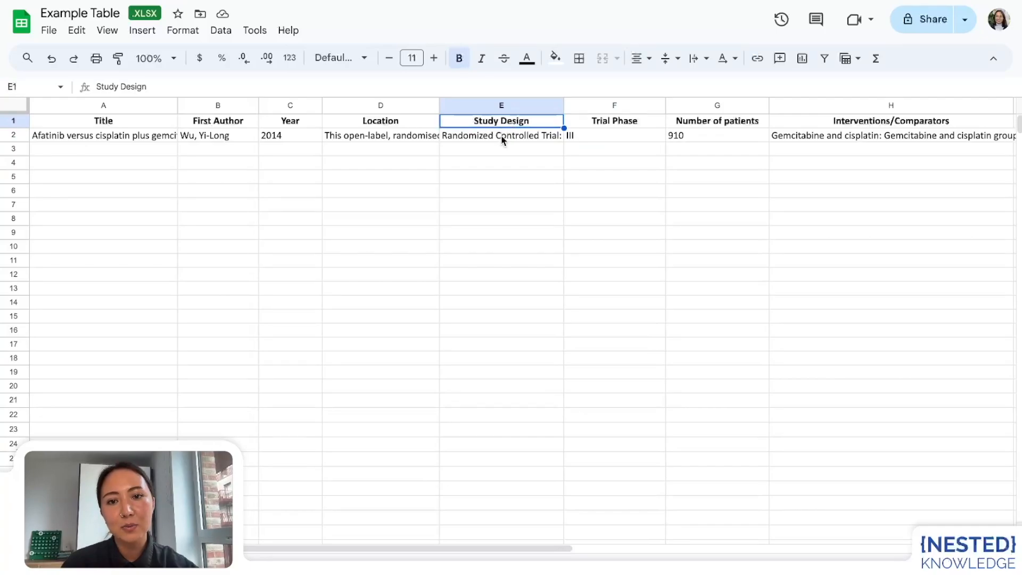
left_click(502, 141)
double_click(502, 140)
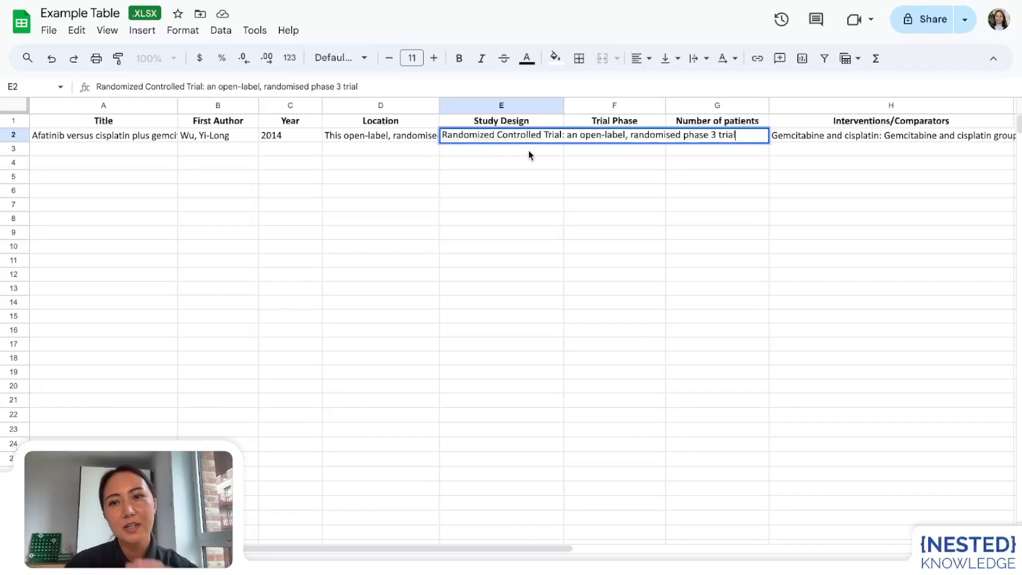
key("Return")
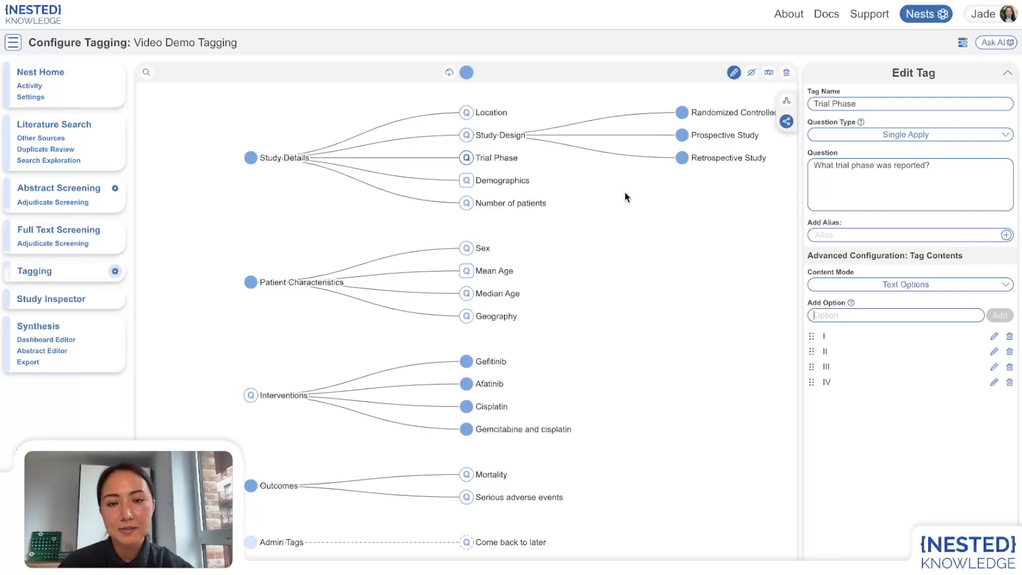
- Return to the tagging configuration and inspect the Demographics tag's table columns and the options of its Group column
left_click(467, 181)
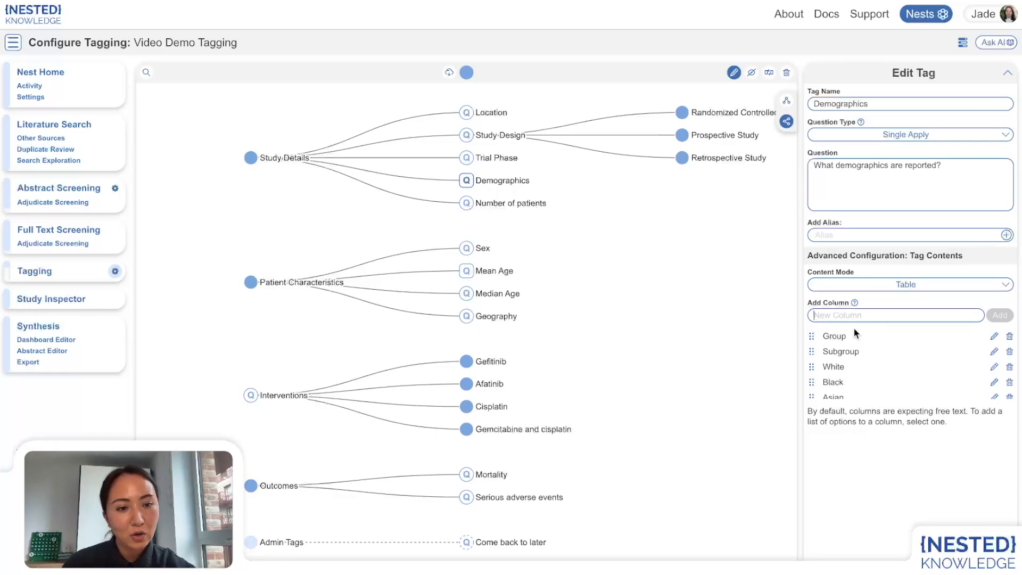
scroll(917, 350, "down", 1)
scroll(899, 340, "up", 1)
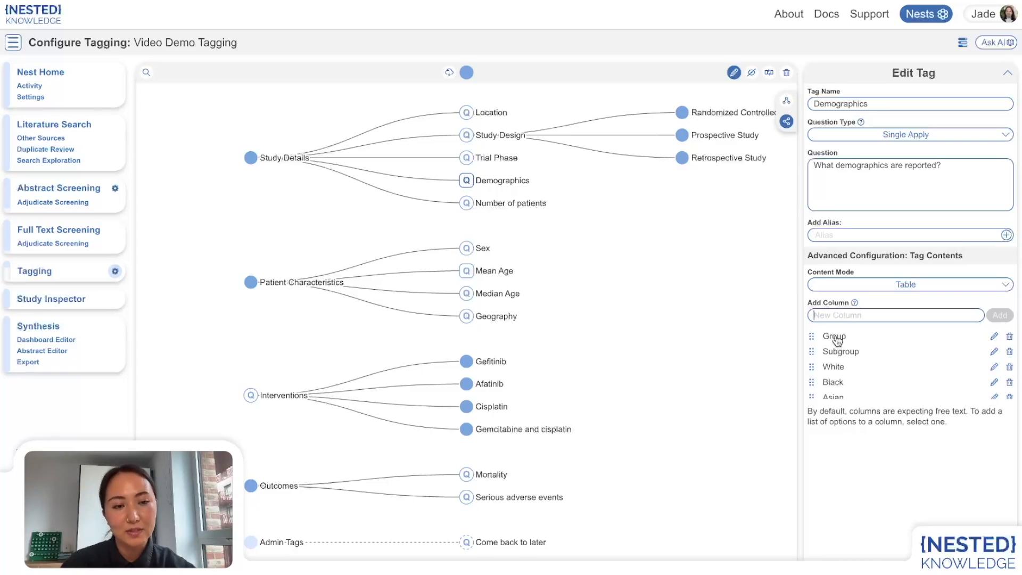
left_click(844, 339)
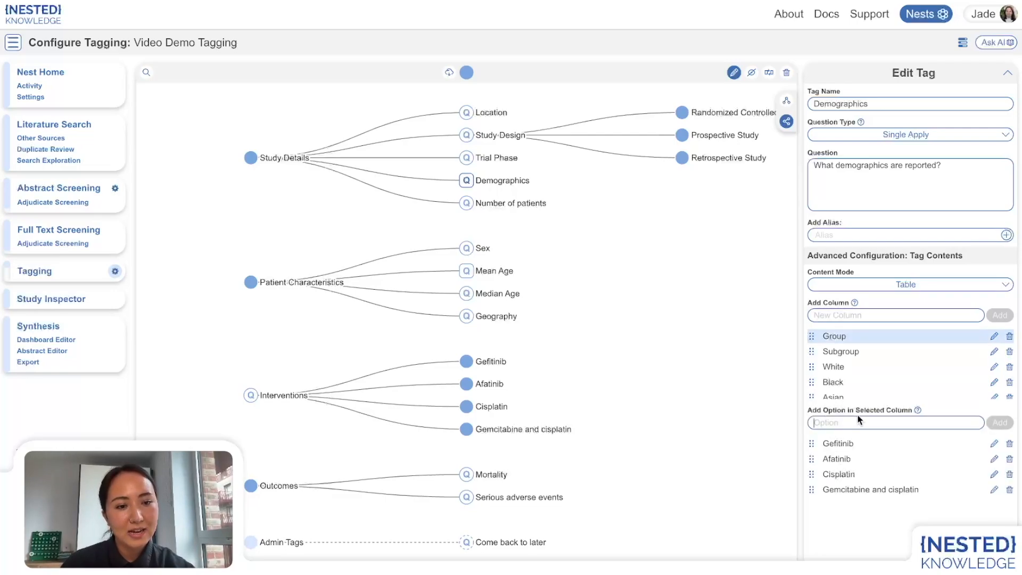
left_click(873, 422)
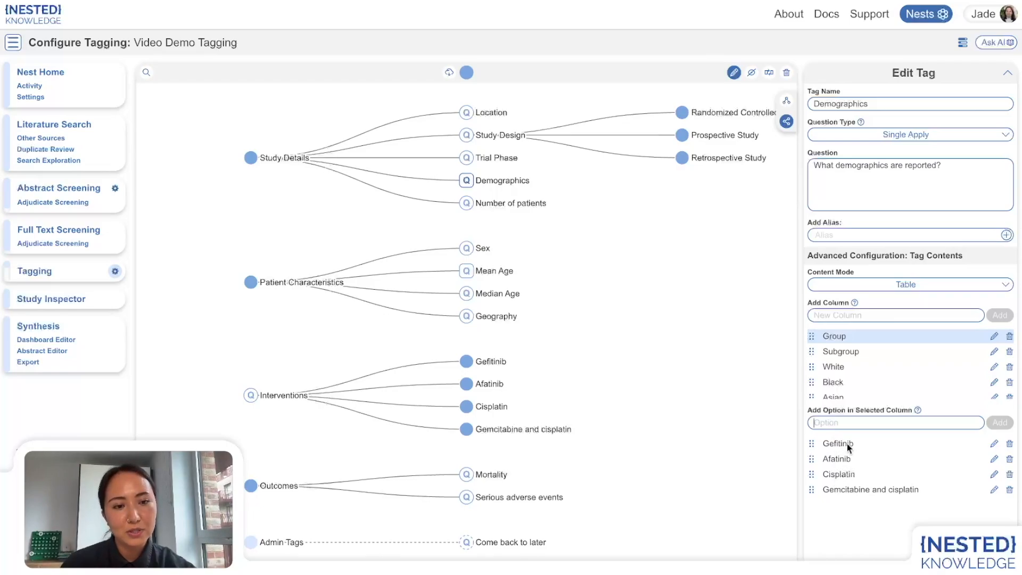
left_click(839, 337)
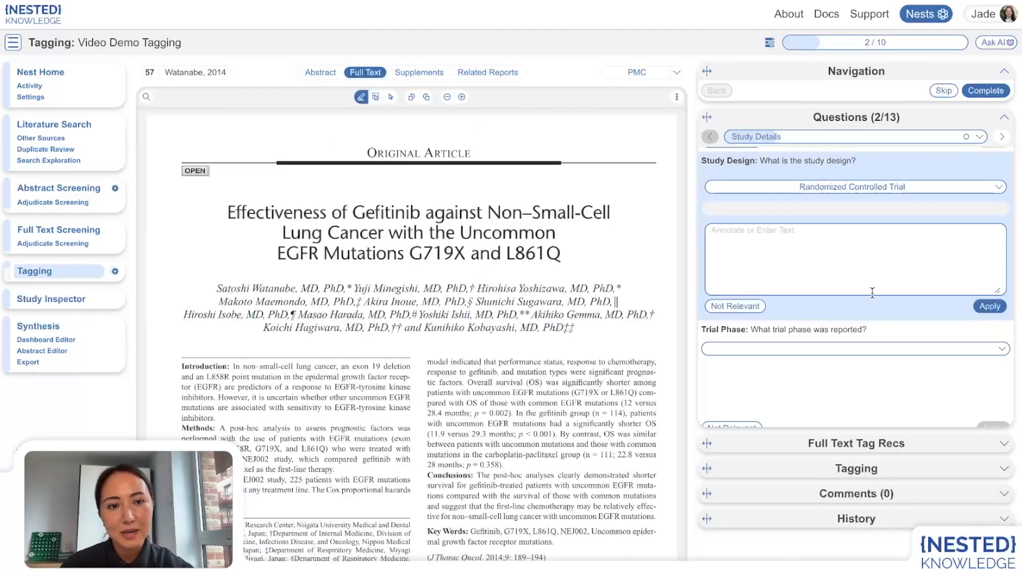
- Set the first row's Group to Gefitinib in the Demographics question table of the Tagging module
scroll(871, 292, "down", 5)
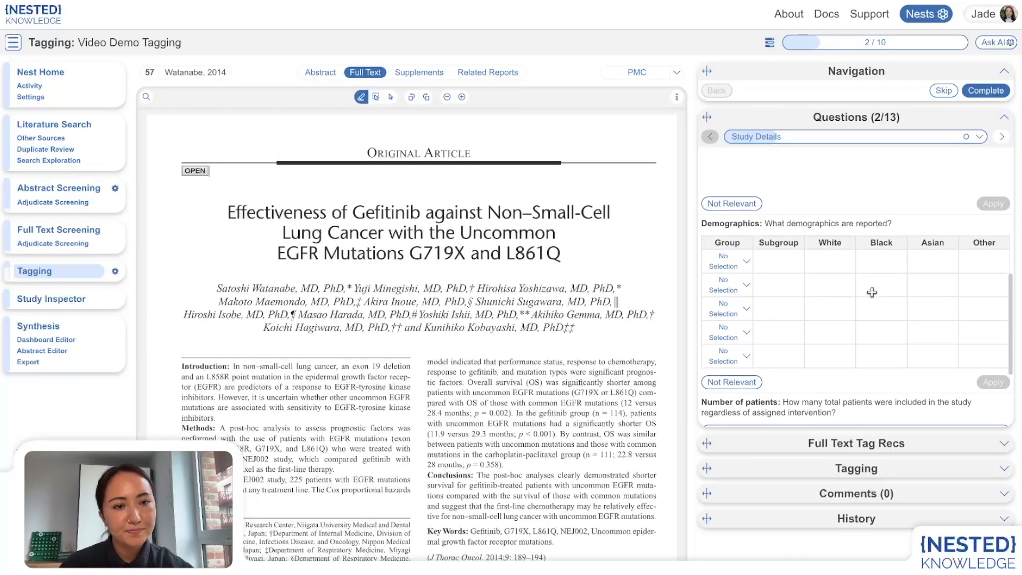
scroll(871, 292, "down", 1)
left_click(833, 196)
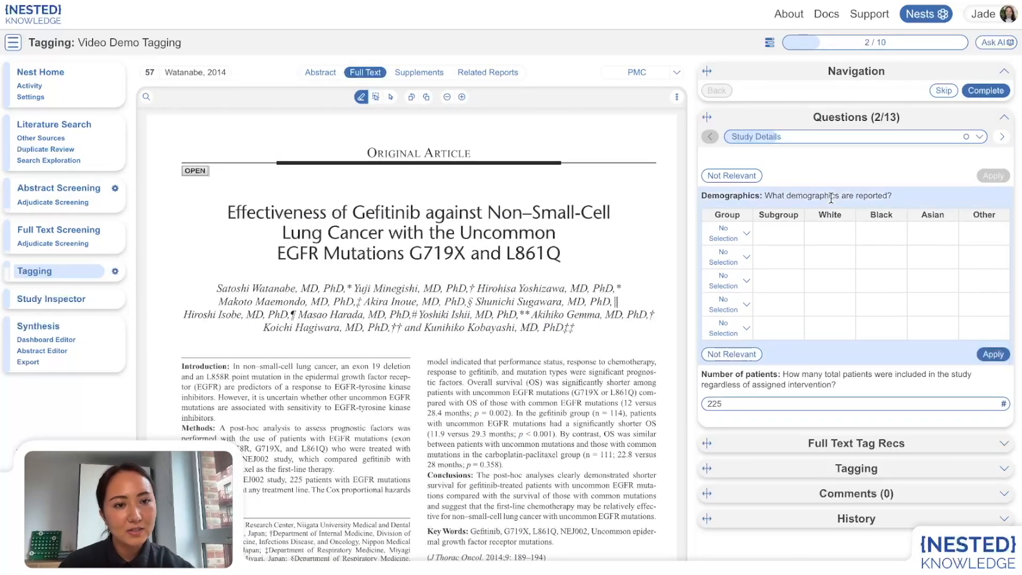
left_click(730, 243)
left_click(722, 269)
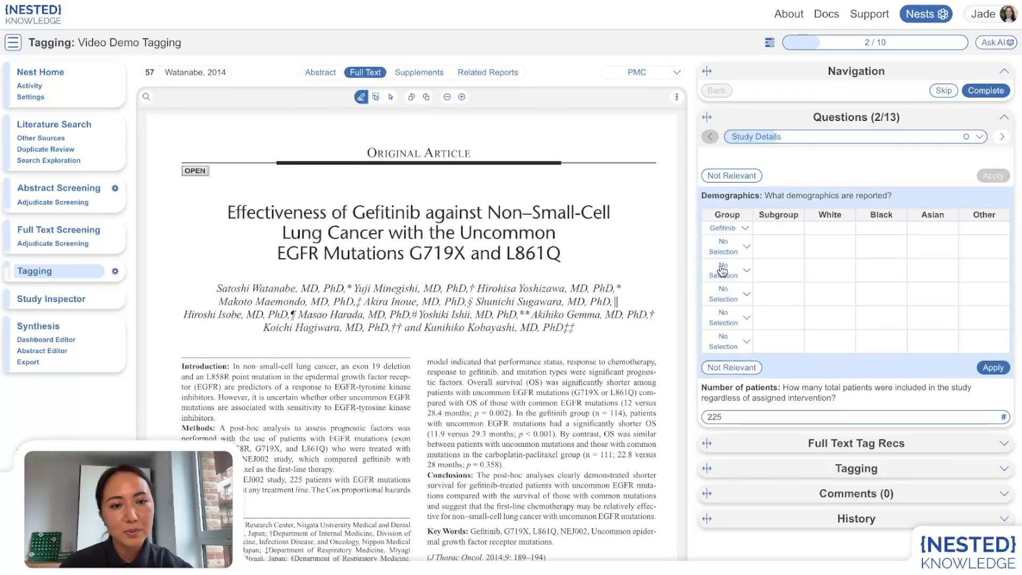
left_click(777, 228)
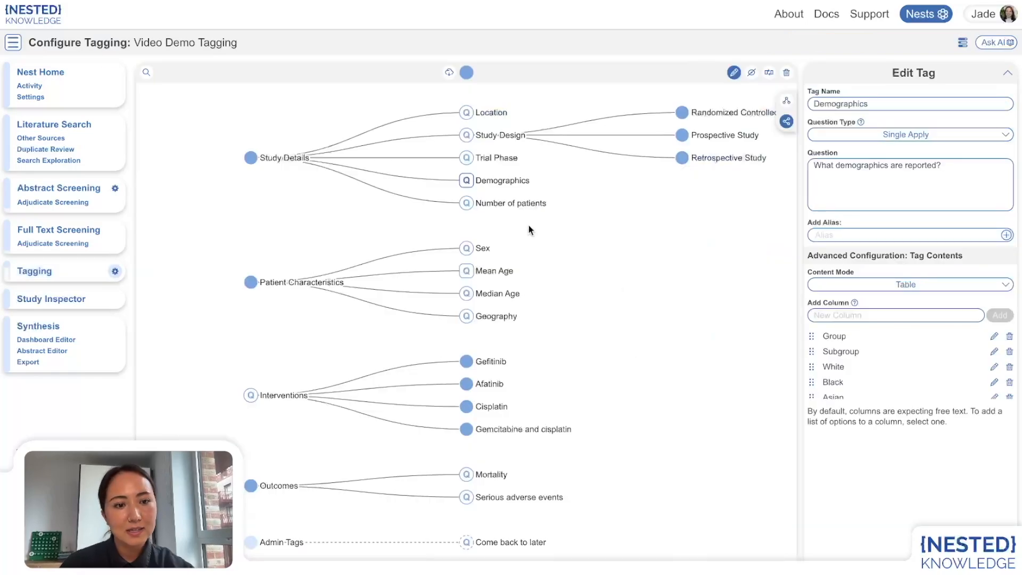
- Compare the Number of patients tag's content mode configuration with how its numeric question is answered in the Tagging module
left_click(466, 205)
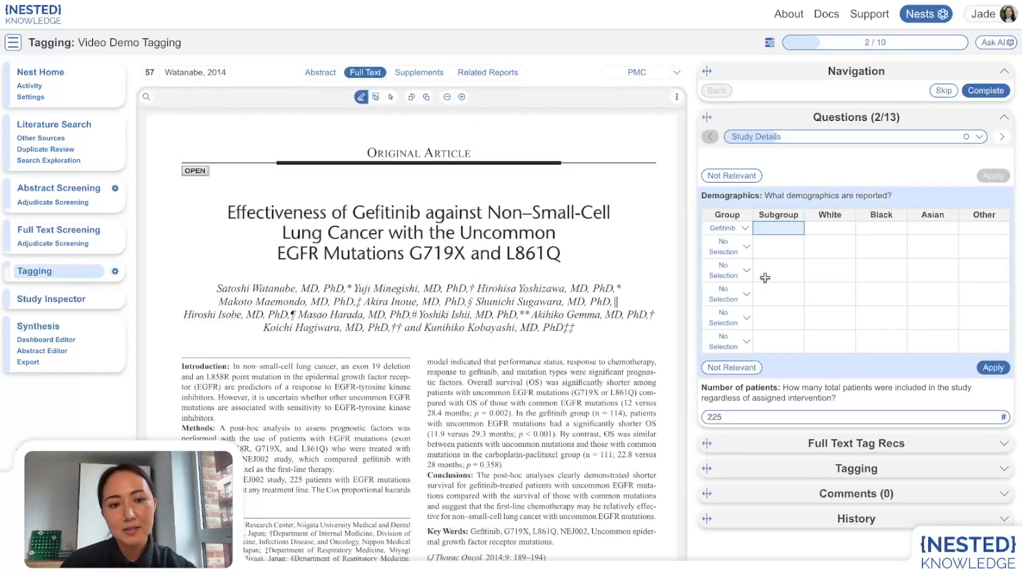
scroll(765, 278, "down", 2)
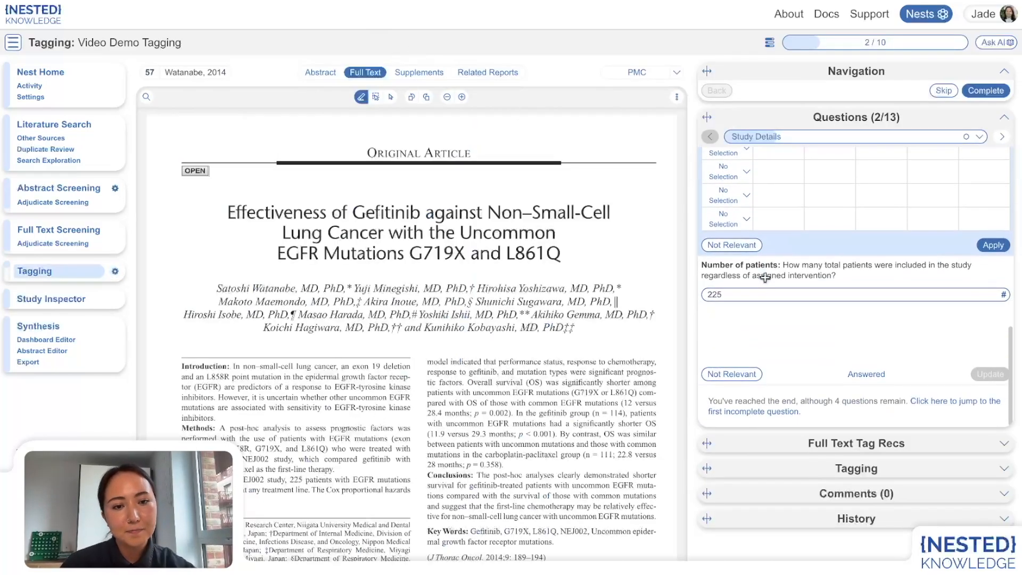
left_click(835, 277)
left_click(729, 294)
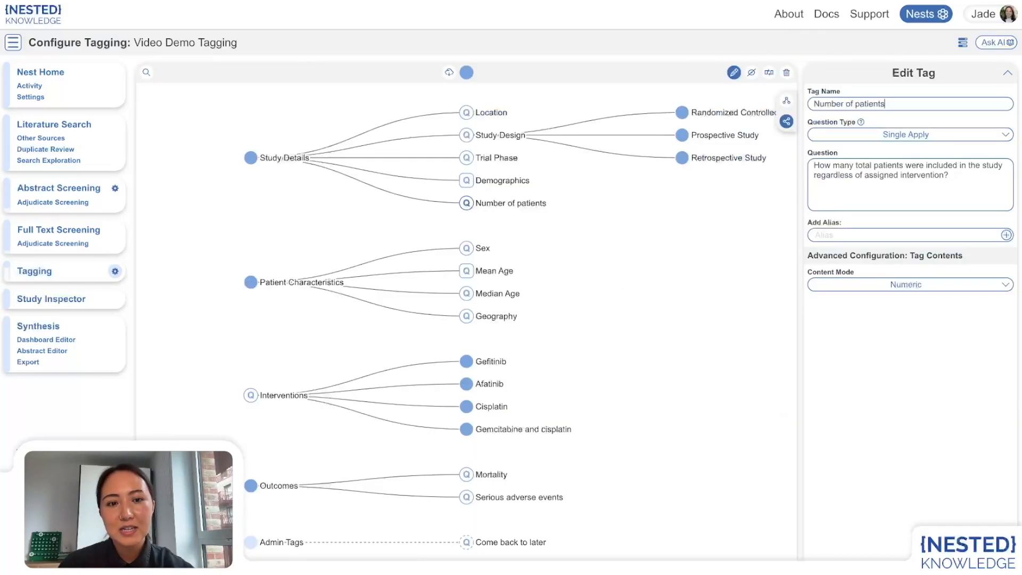
left_click(858, 286)
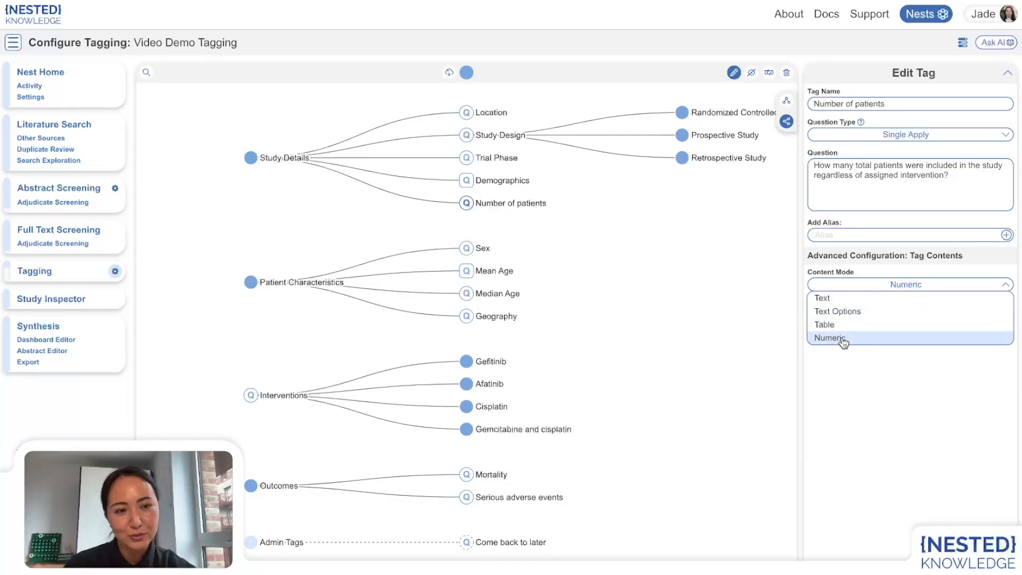
left_click(863, 288)
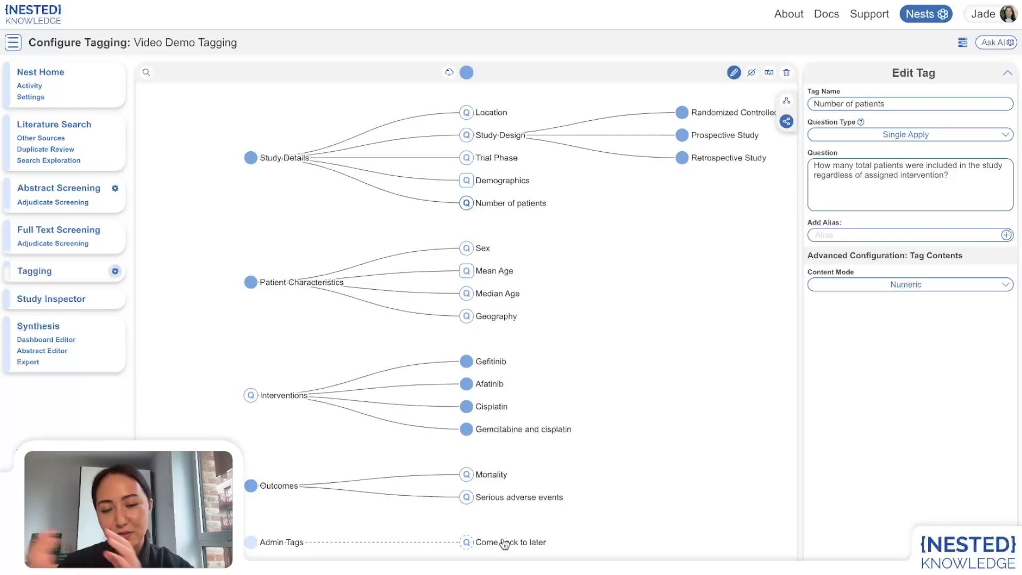
- Preview the hierarchy in top-to-bottom layout, restore the left-to-right layout, and deselect the current tag
left_click(786, 102)
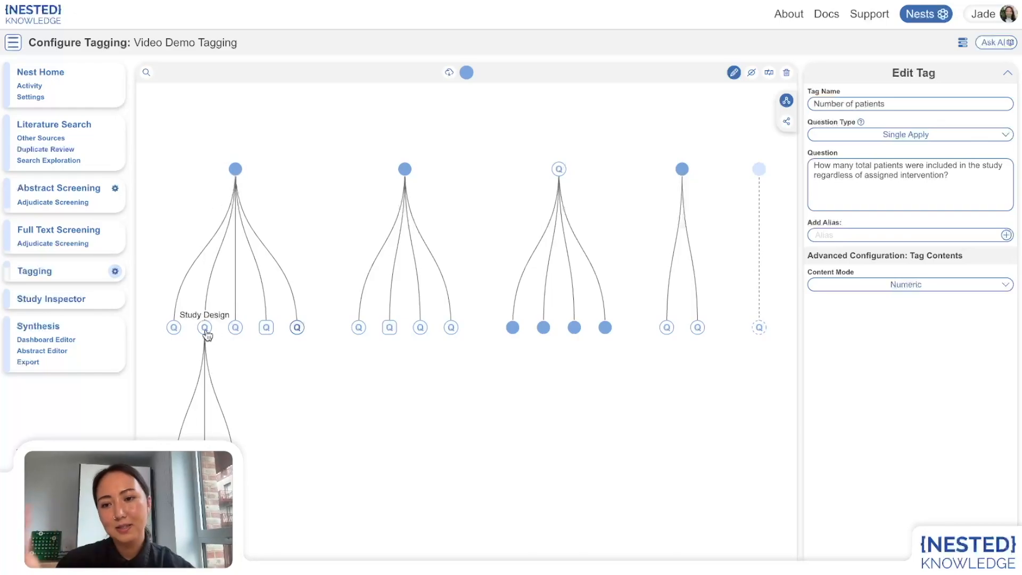
left_click(787, 121)
left_click(677, 293)
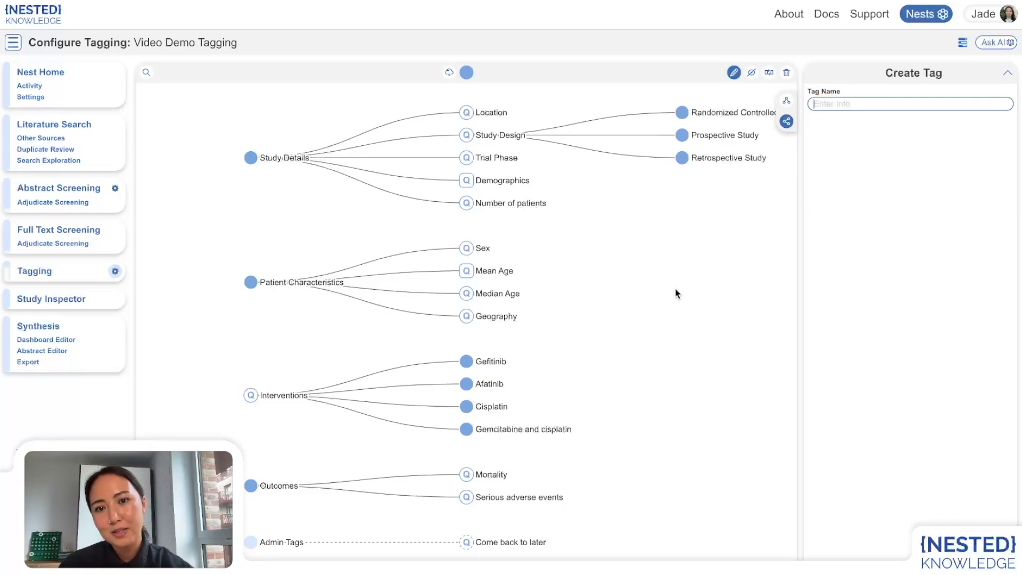
- Examine the hierarchy up close from Study Details down to the admin tags and return to the full overview
scroll(677, 293, "up", 5)
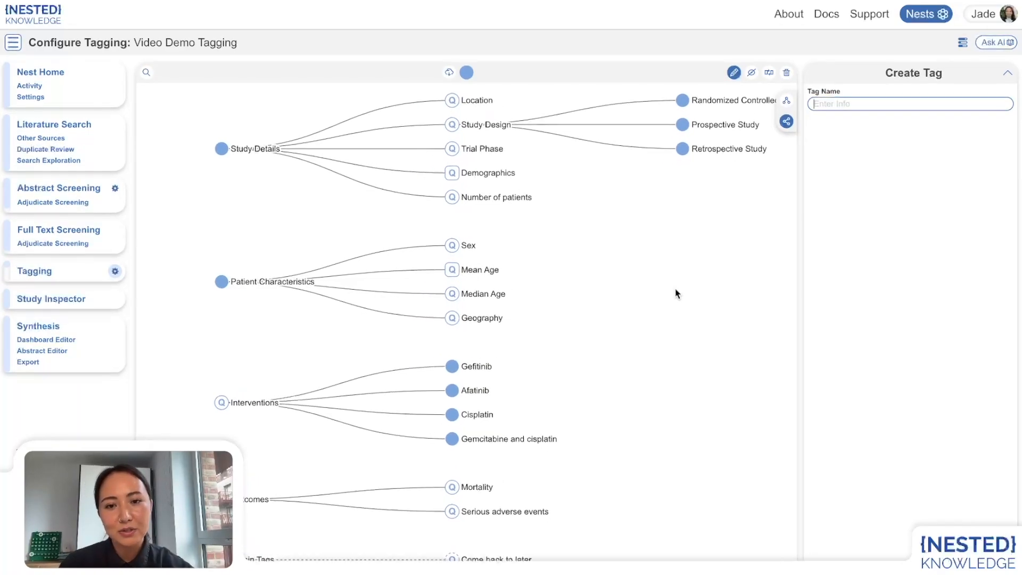
scroll(676, 290, "up", 1)
left_click_drag(652, 208, 775, 410)
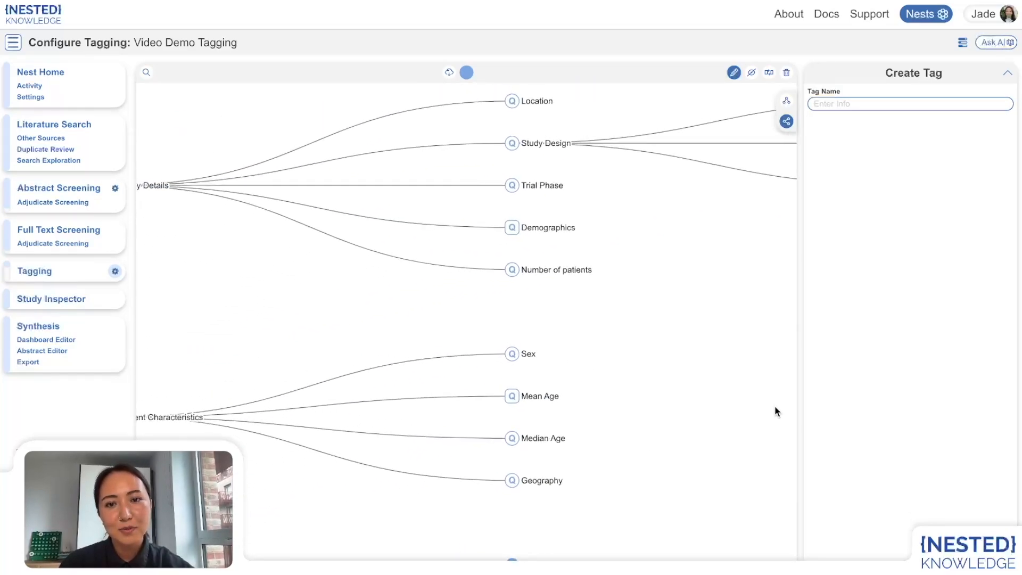
scroll(679, 353, "down", 1)
left_click_drag(680, 358, 702, 28)
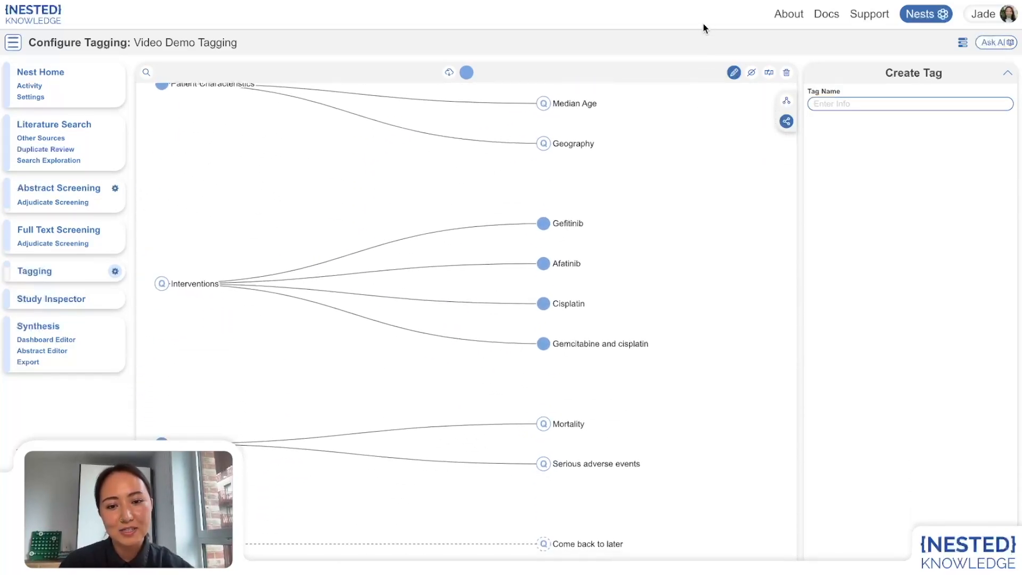
left_click_drag(609, 417, 676, 395)
scroll(679, 315, "down", 3)
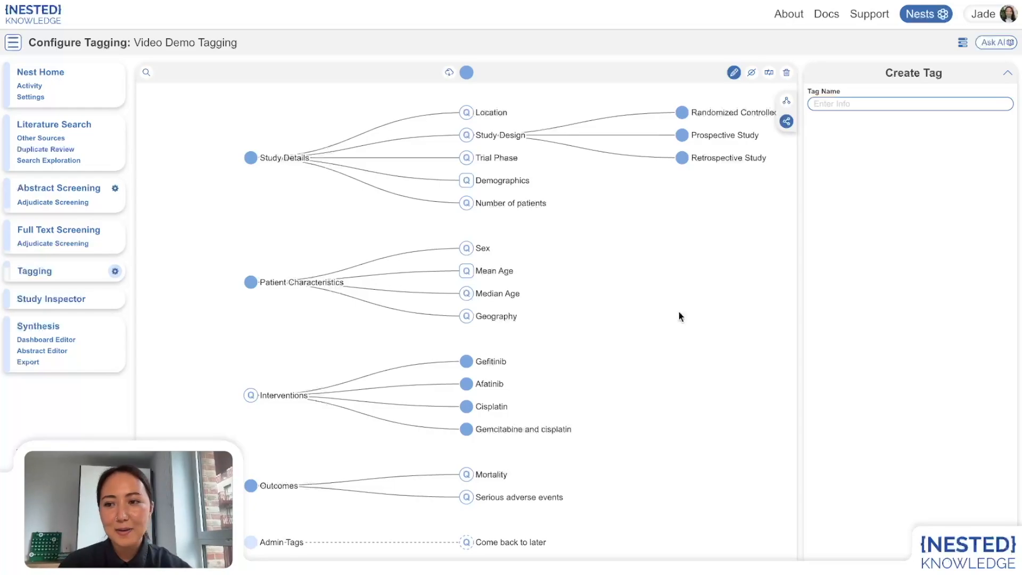
- View the Ask AI guidance on how to configure a tag hierarchy, and close it
left_click(993, 43)
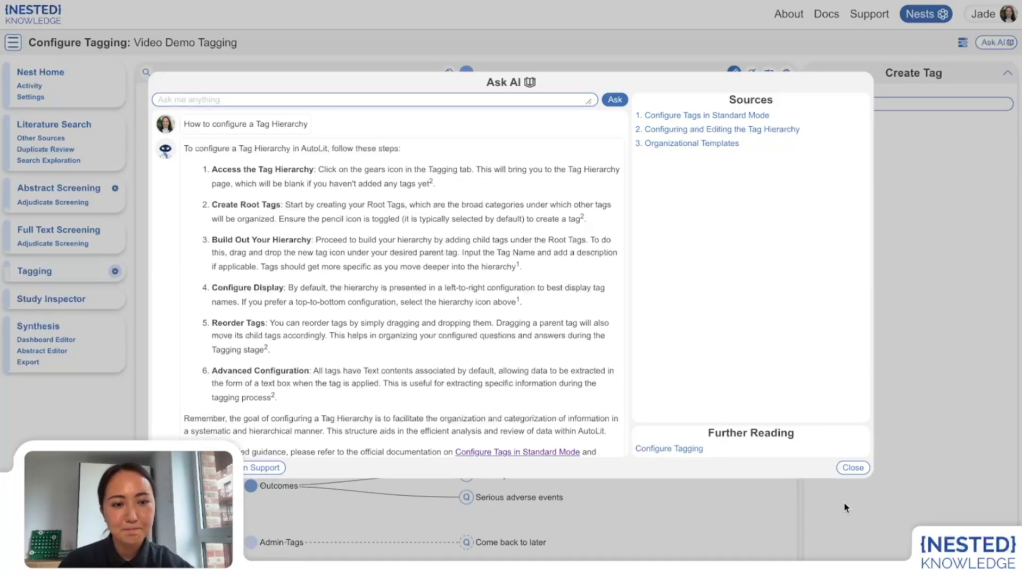
left_click(853, 467)
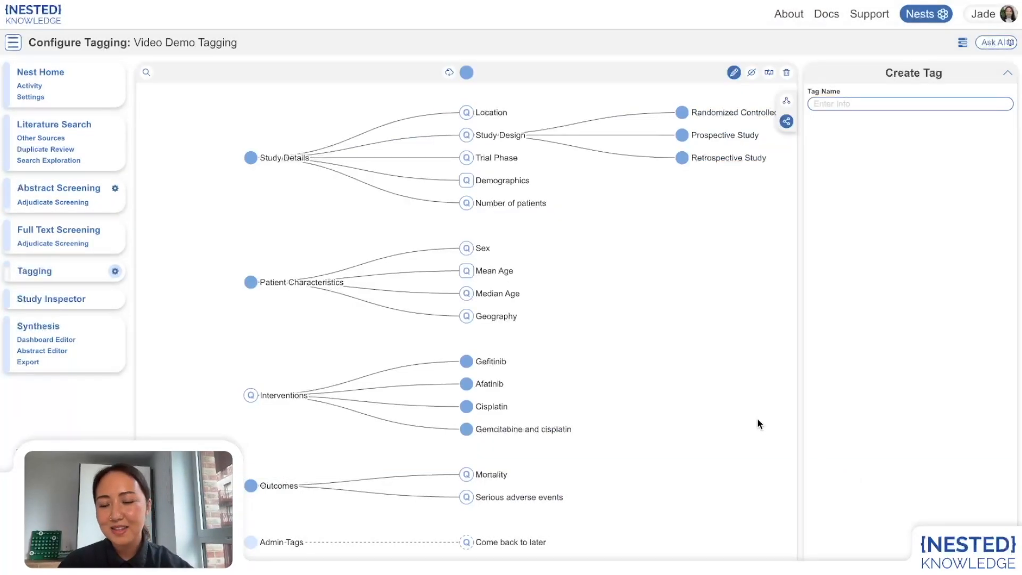